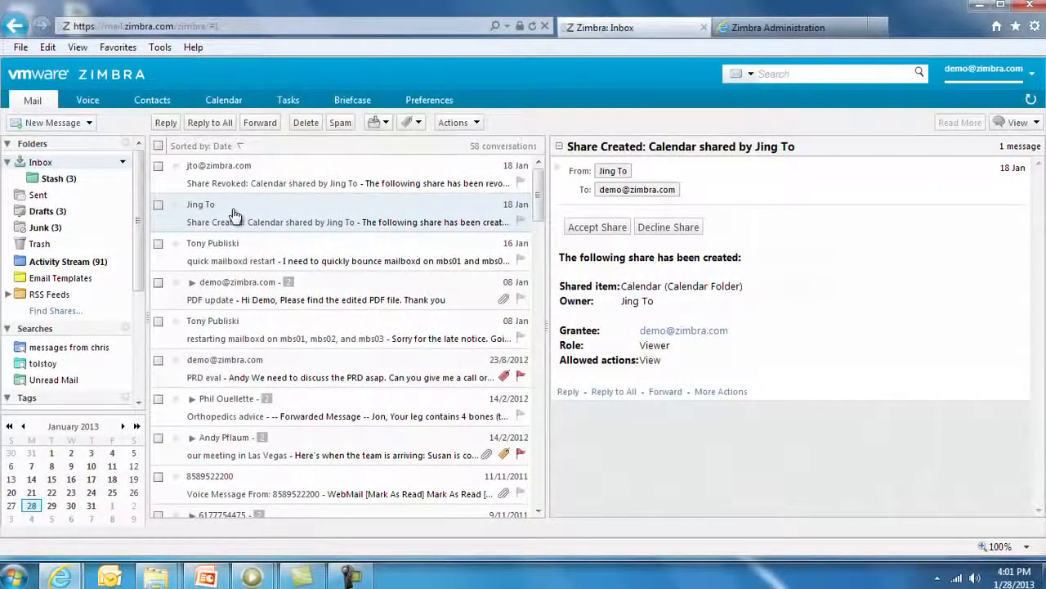
# - Select the "Share Created: Calendar" and "quick mailboxd restart" conversations together in the inbox
pyautogui.keyDown('ctrl'); pyautogui.click(237, 260); pyautogui.keyUp('ctrl')
pyautogui.moveTo(235, 260); pyautogui.dragTo(304, 244)
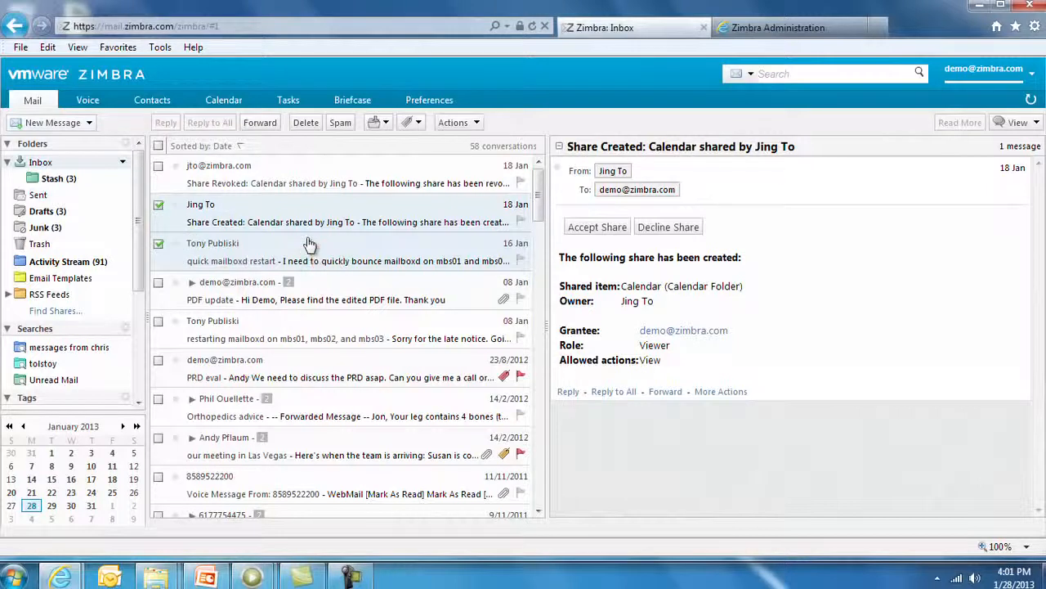
# - List the inbox by individual message and open the "quick mailboxd restart" email
pyautogui.click(1035, 123)
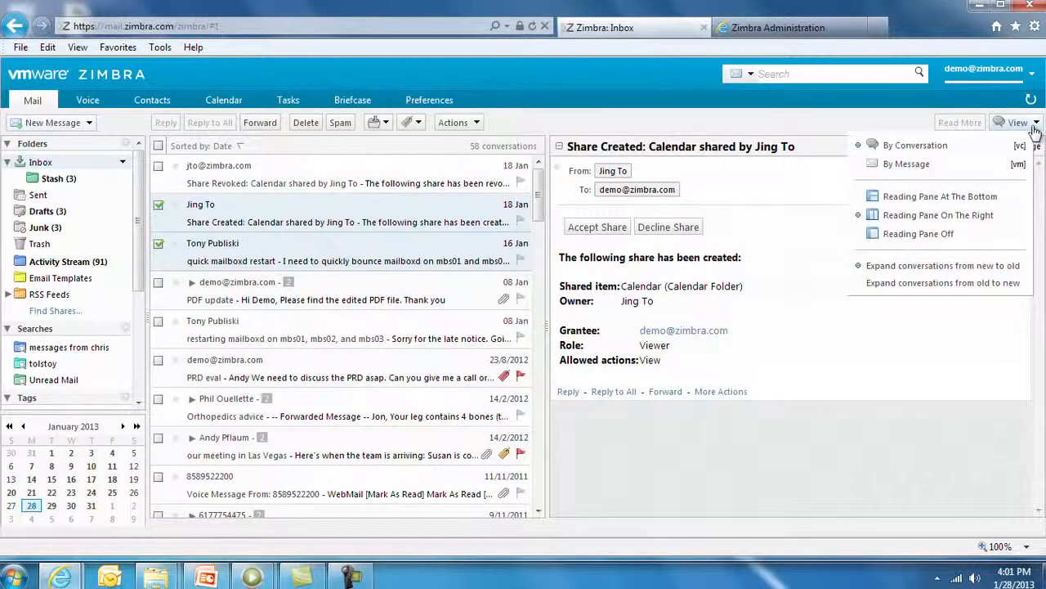
pyautogui.click(924, 164)
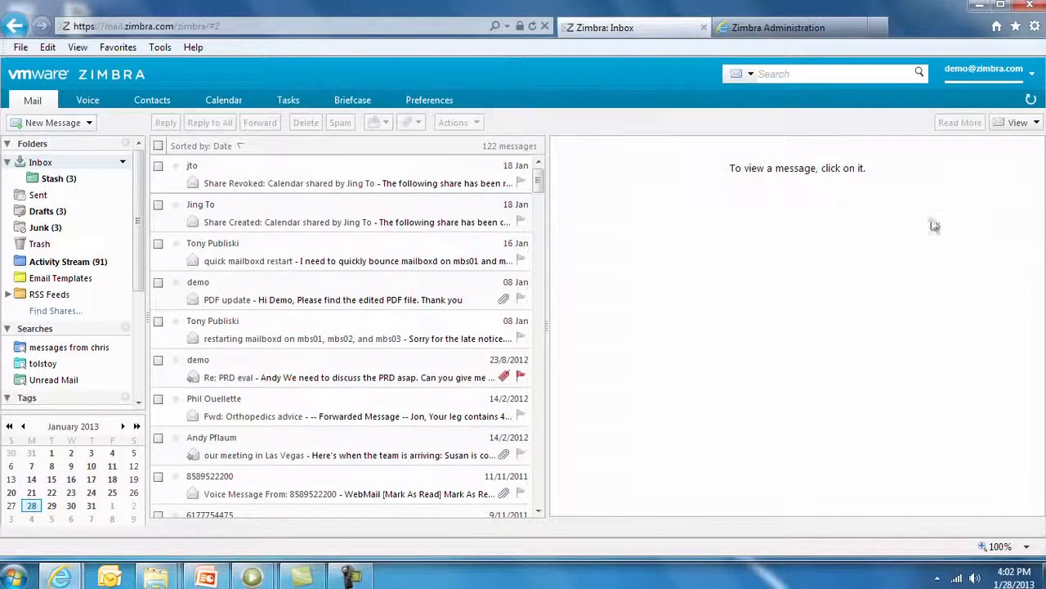
pyautogui.click(342, 260)
# - Return the inbox to conversation view with the reading pane at the bottom
pyautogui.click(1018, 122)
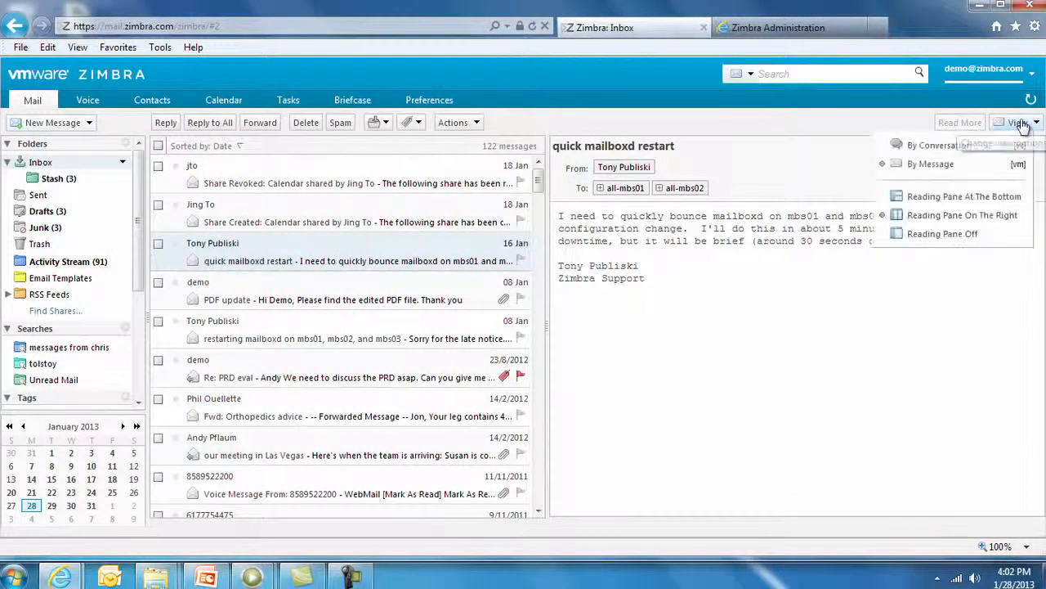
pyautogui.click(958, 200)
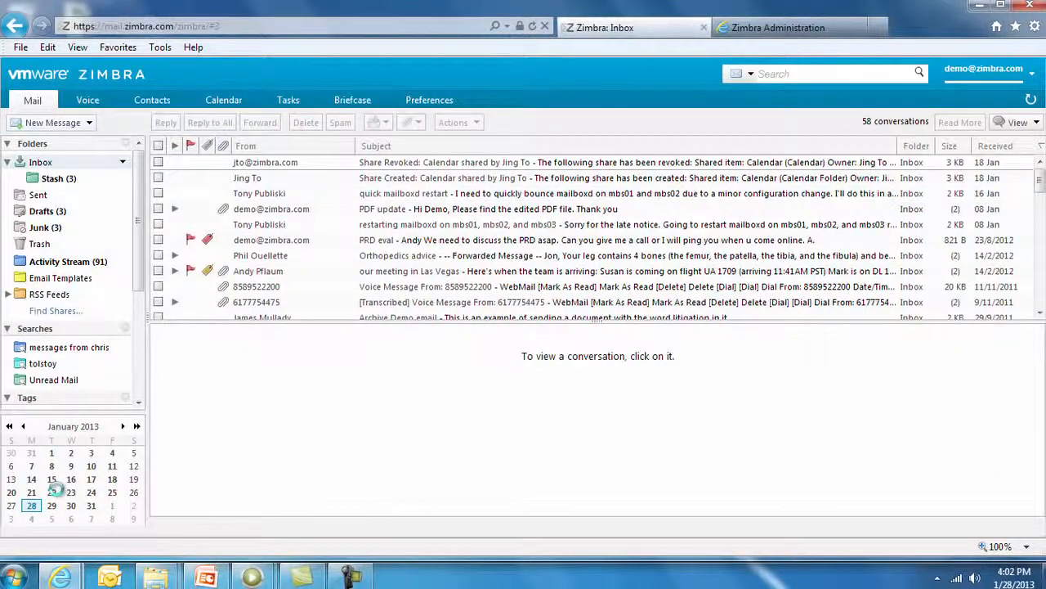
# - Create an appointment on 30 January from the "quick mailboxd restart" email, adding its sender and recipients as attendees
pyautogui.moveTo(59, 494)
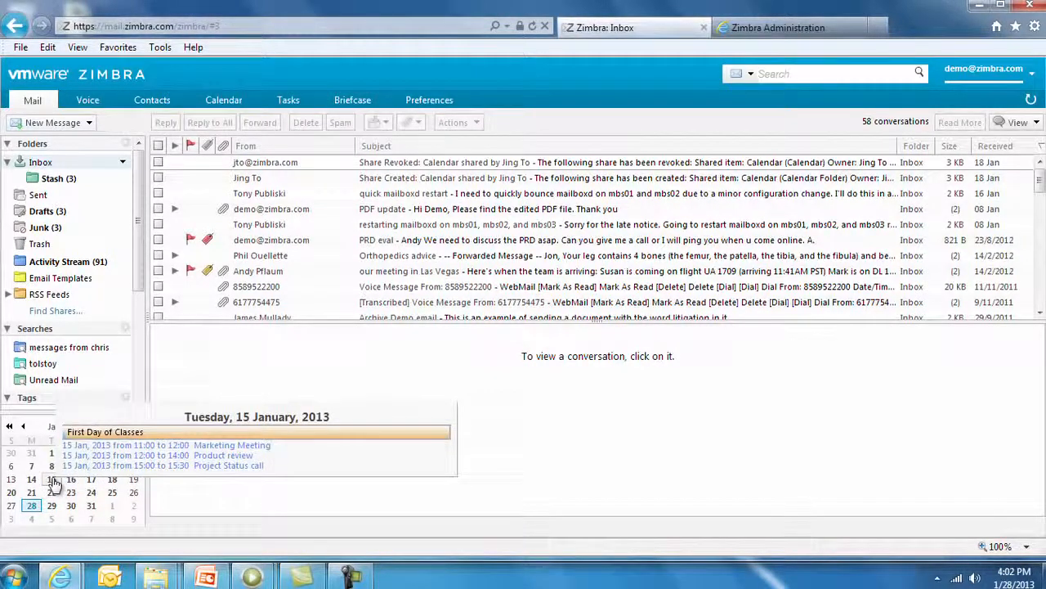
pyautogui.click(312, 195)
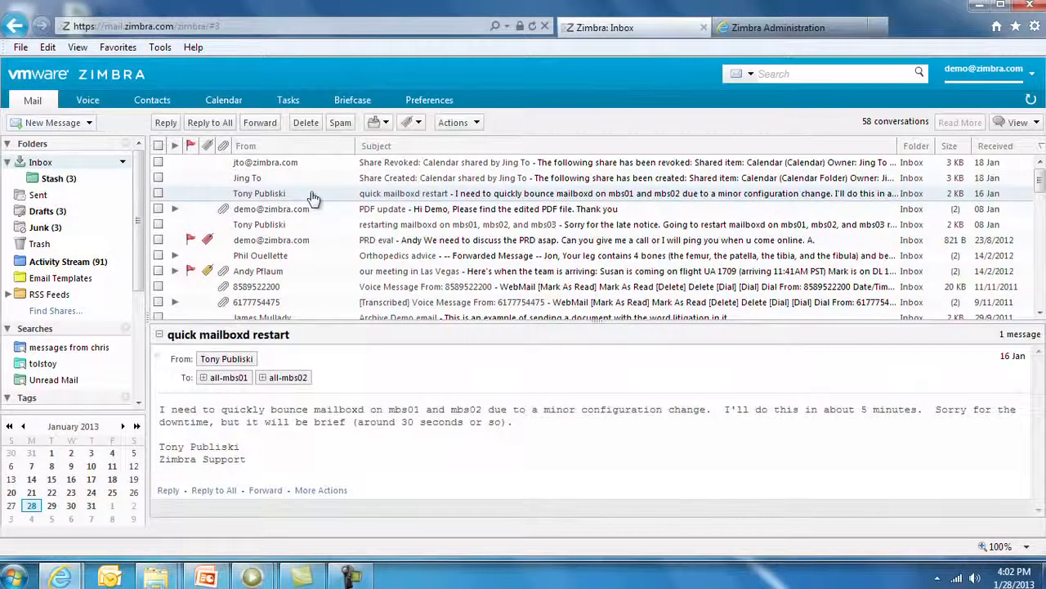
pyautogui.moveTo(312, 198); pyautogui.dragTo(71, 508)
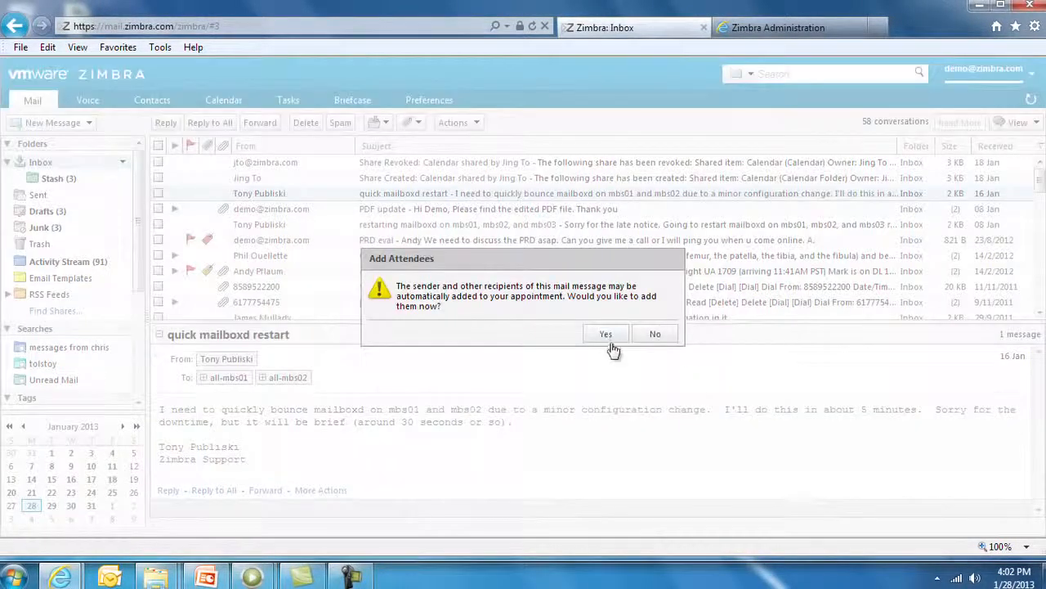
pyautogui.click(606, 335)
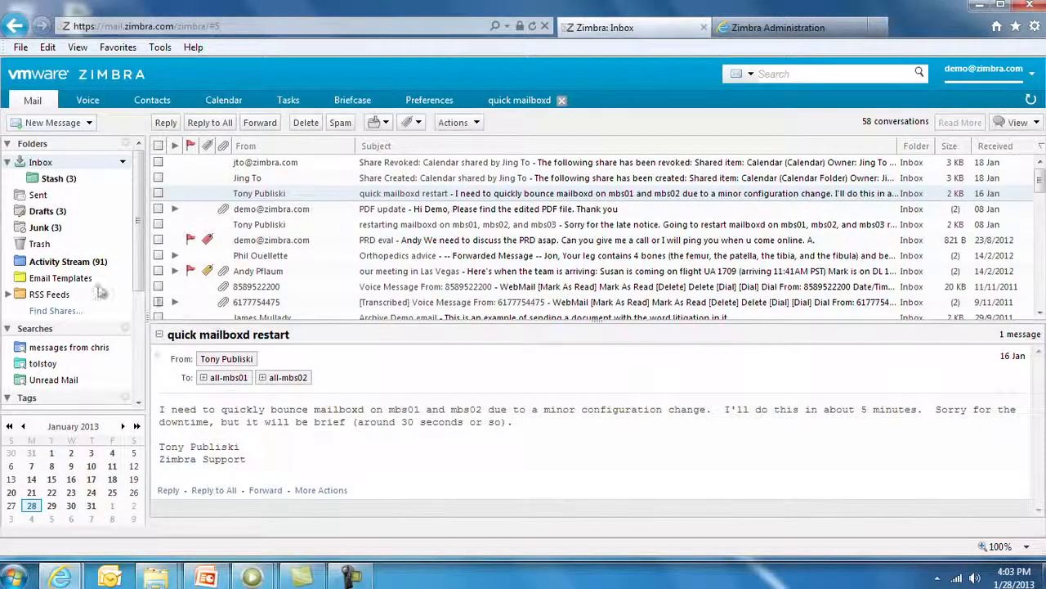
# - Look at the Activity Stream folder and open the inbox conversation "our meeting in Sydney"
pyautogui.click(57, 263)
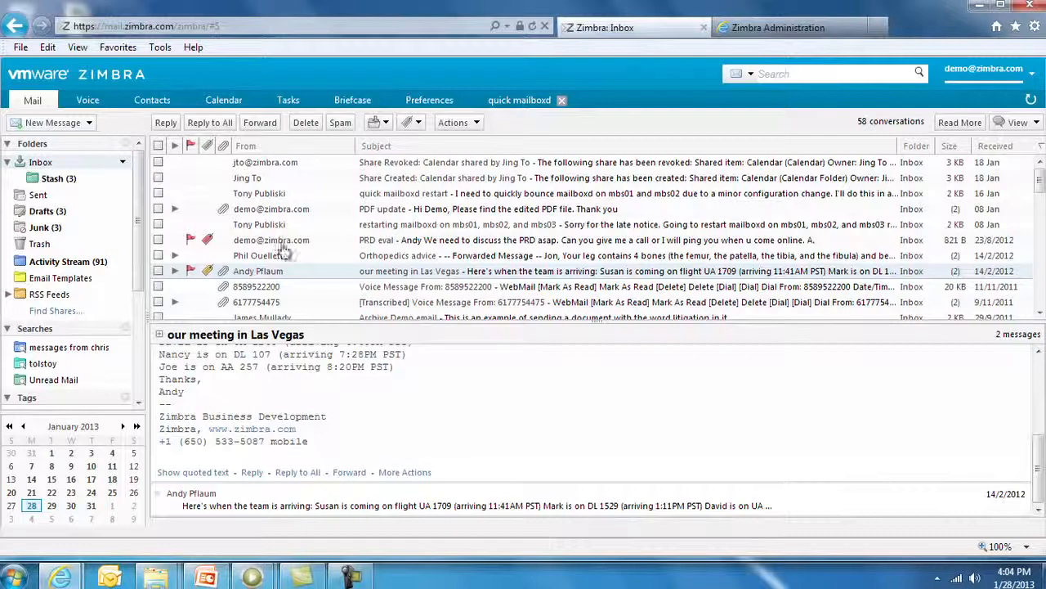
pyautogui.scroll(-5, 278, 245)
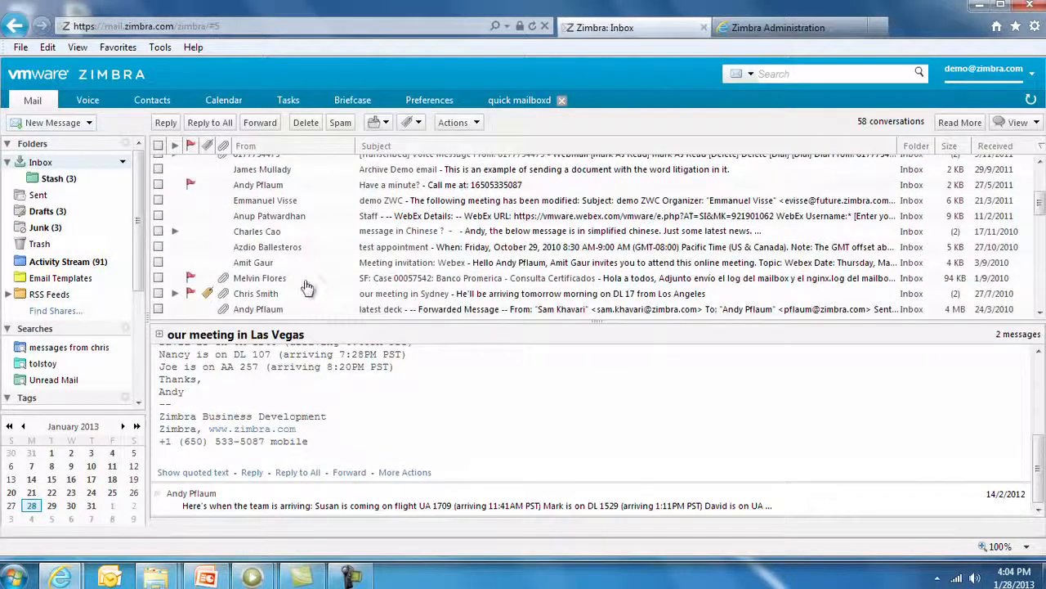
pyautogui.click(301, 295)
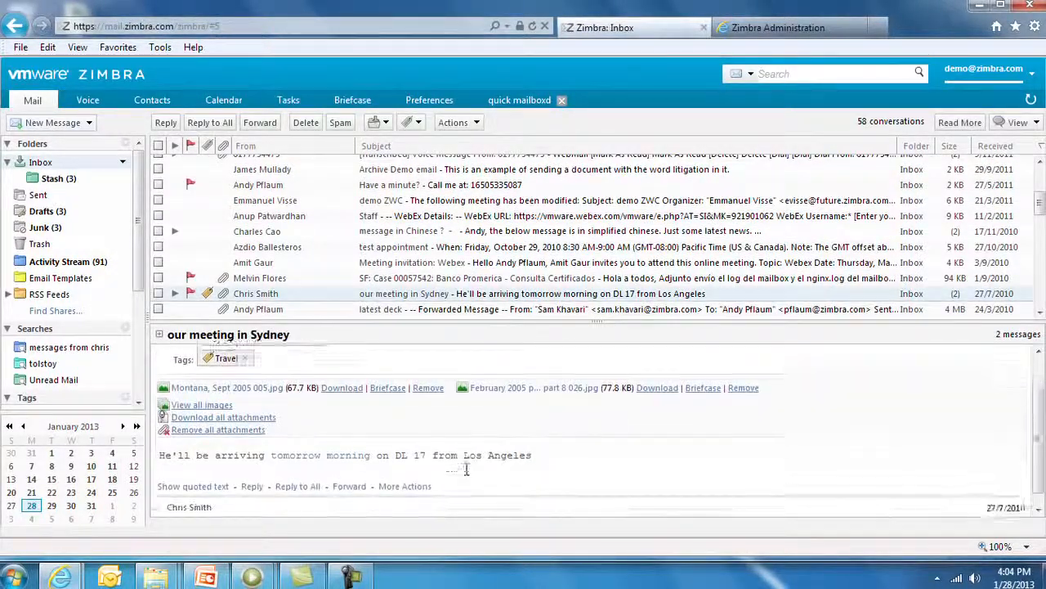
# - Preview the calendar schedules for the linked dates "tomorrow morning" and "July 23rd" in the Sydney meeting email
pyautogui.moveTo(339, 448)
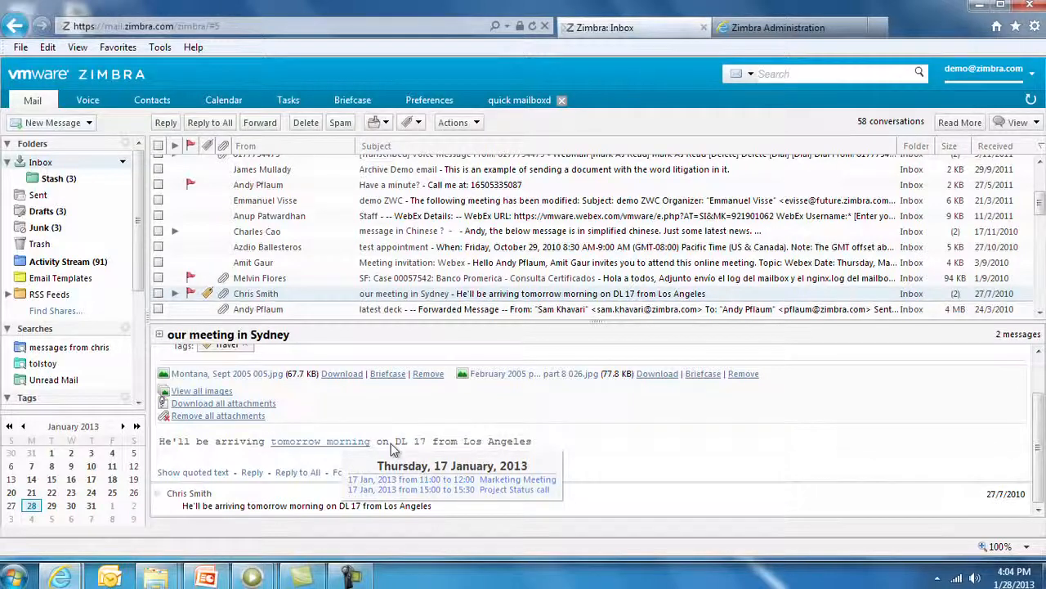
pyautogui.scroll(-3, 618, 486)
pyautogui.scroll(-2, 618, 486)
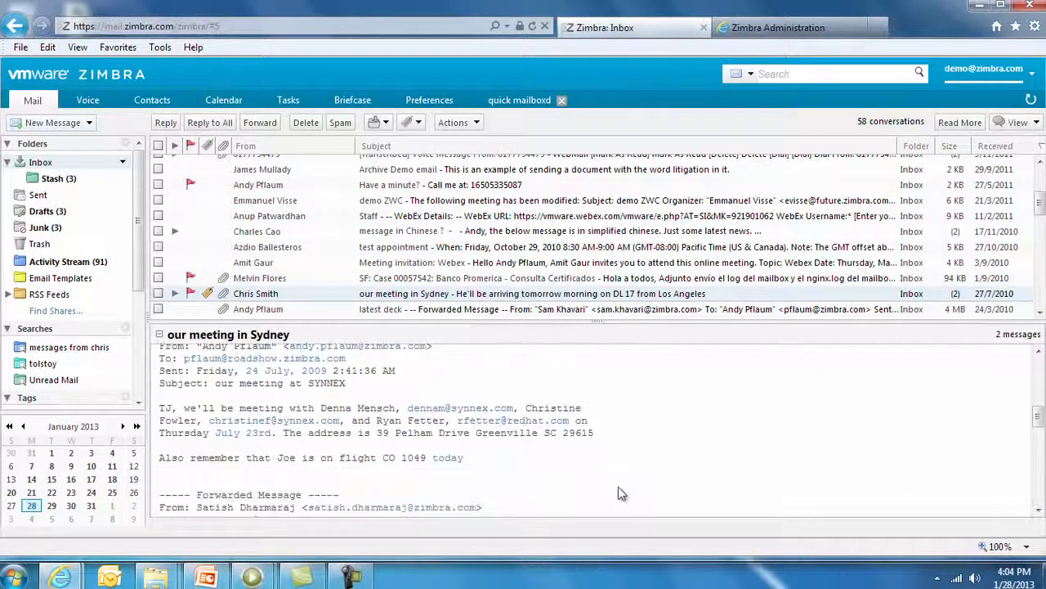
pyautogui.scroll(-1, 618, 493)
pyautogui.moveTo(246, 406)
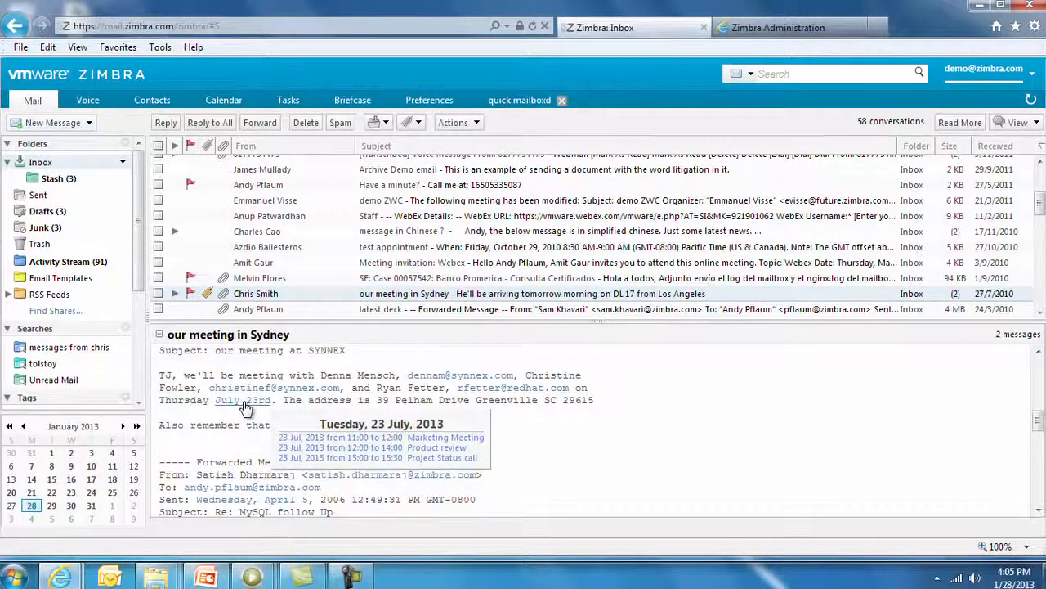
# - Examine the Inbox folder's sharing options and its editable properties
pyautogui.moveTo(63, 163)
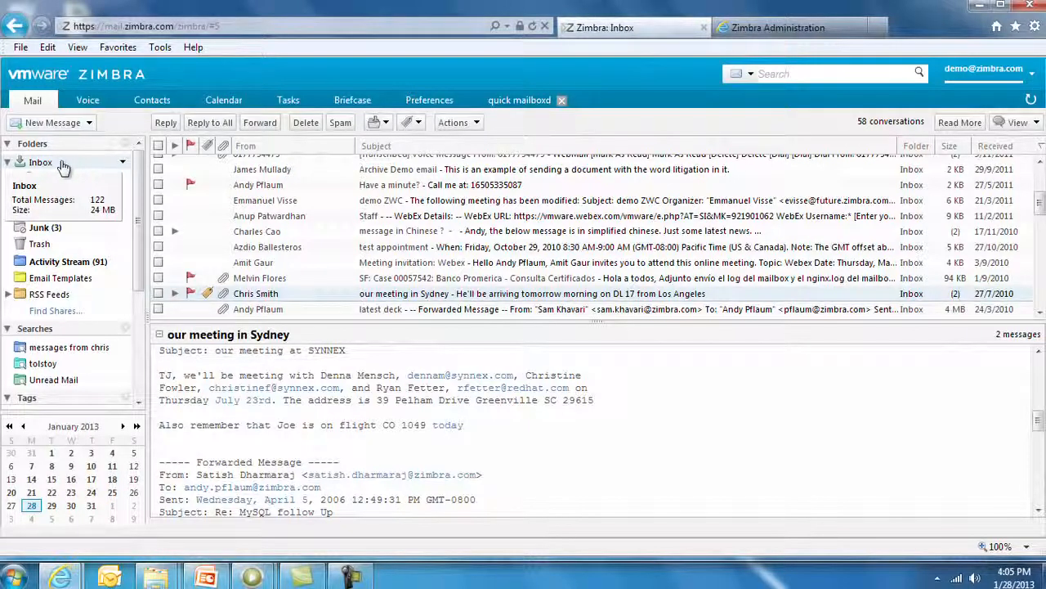
pyautogui.rightClick(63, 167)
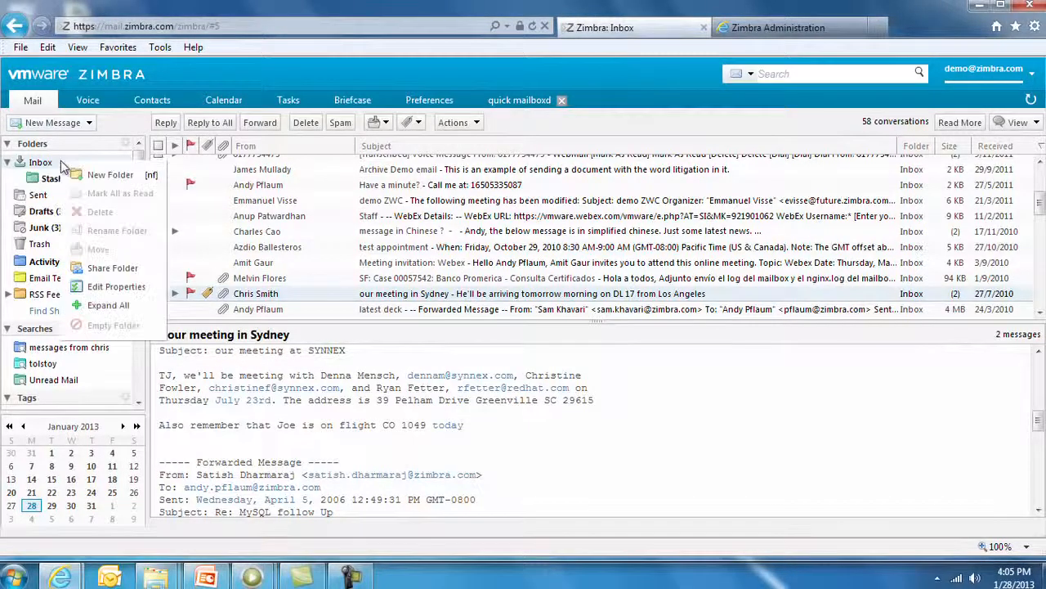
pyautogui.click(110, 269)
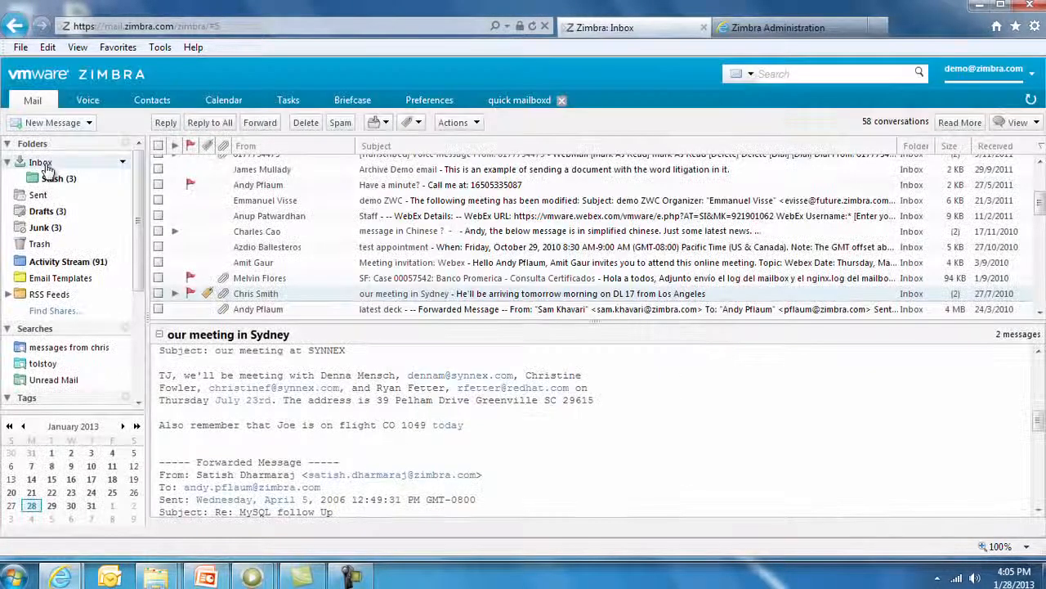
pyautogui.rightClick(47, 164)
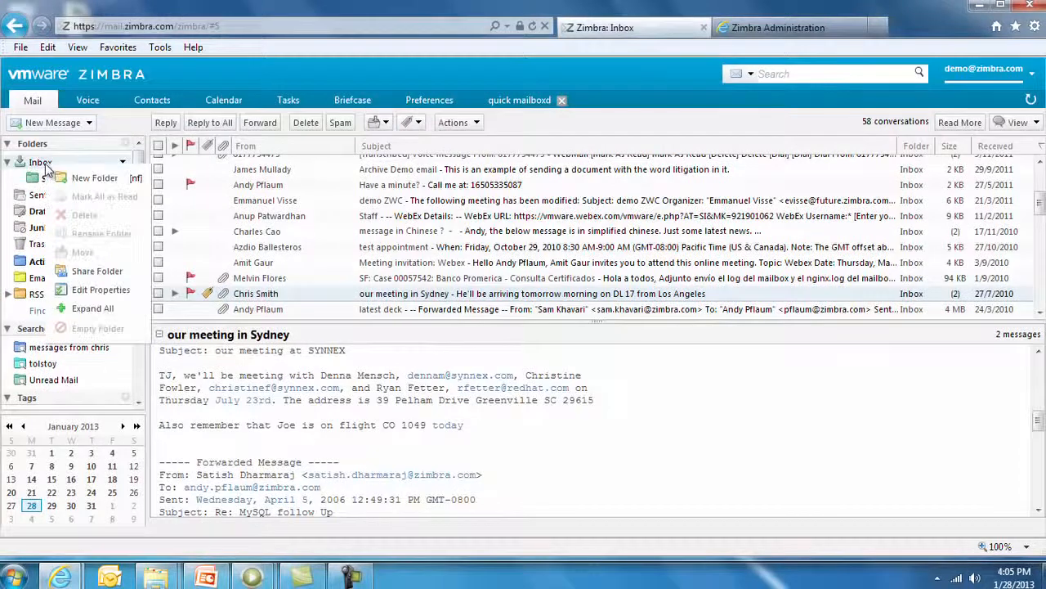
pyautogui.click(100, 291)
pyautogui.click(425, 209)
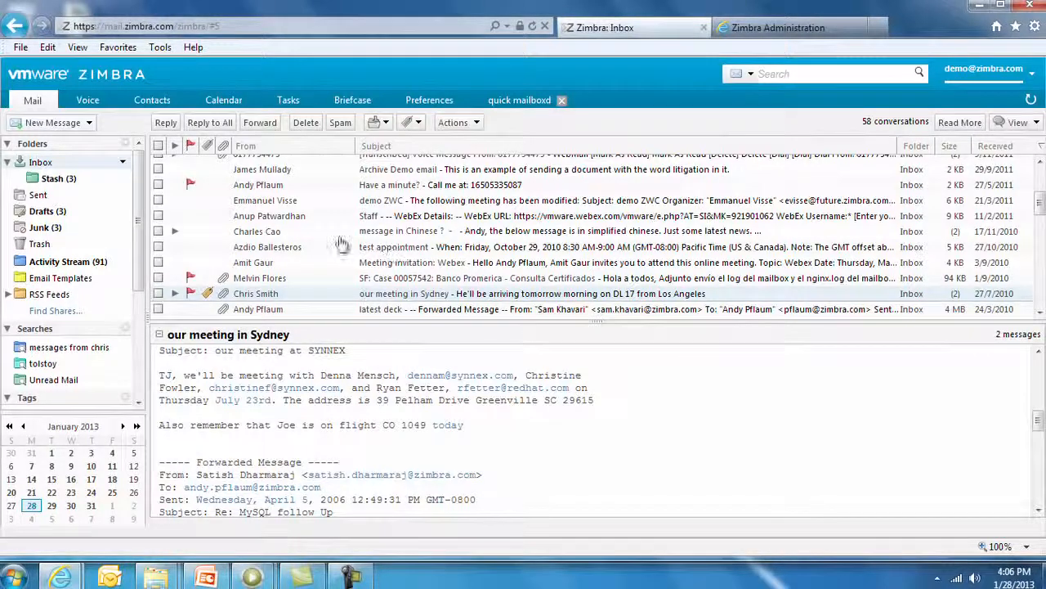
# - Open a blank new email for composing and switch to the voicemail list
pyautogui.click(49, 124)
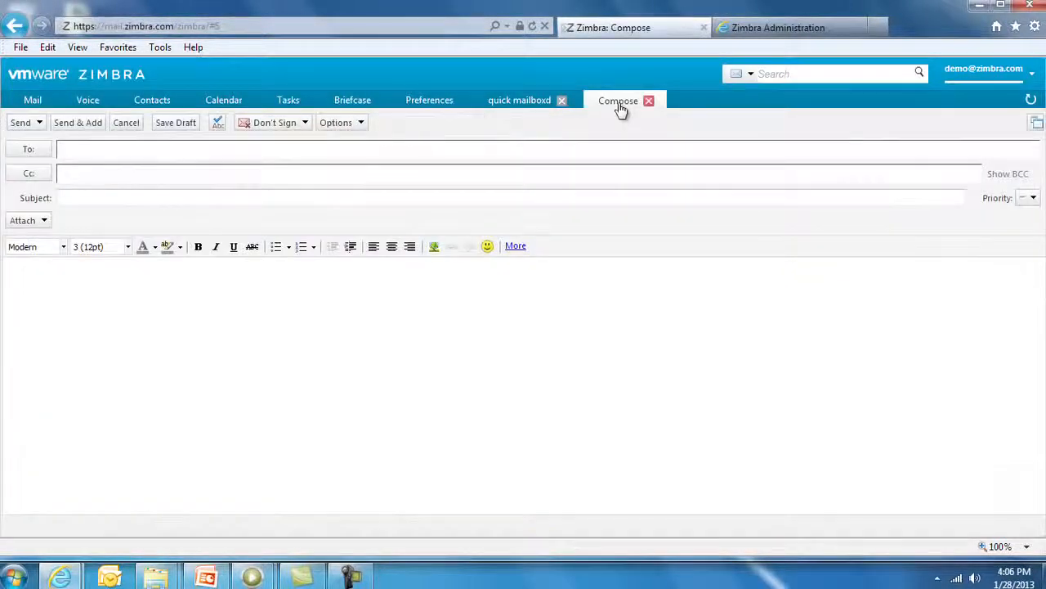
pyautogui.click(87, 101)
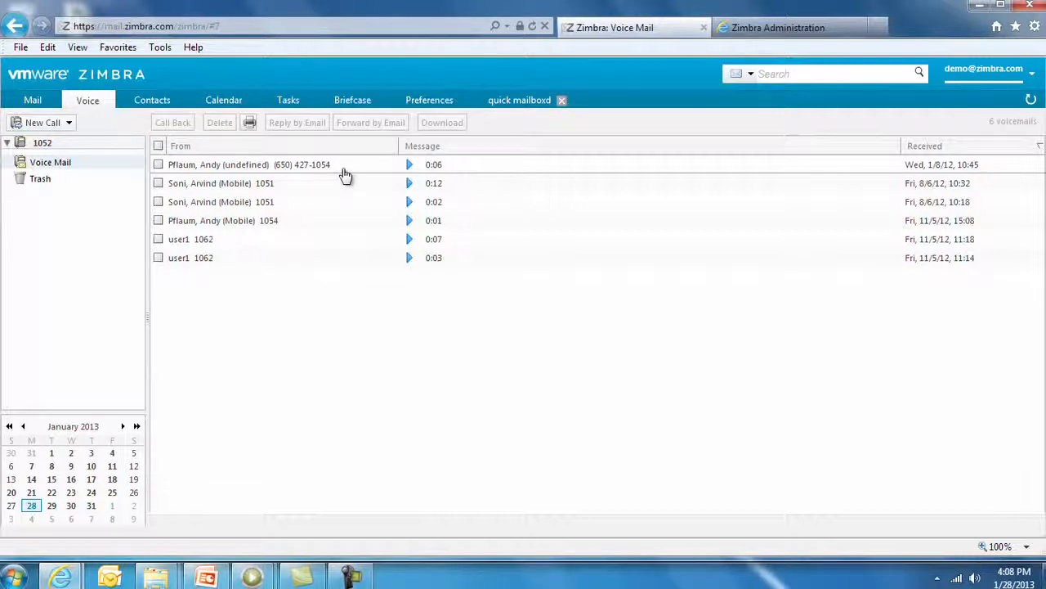
# - Open the call-back dialog for the most recent voicemail and check which numbers the call can be placed from
pyautogui.click(309, 170)
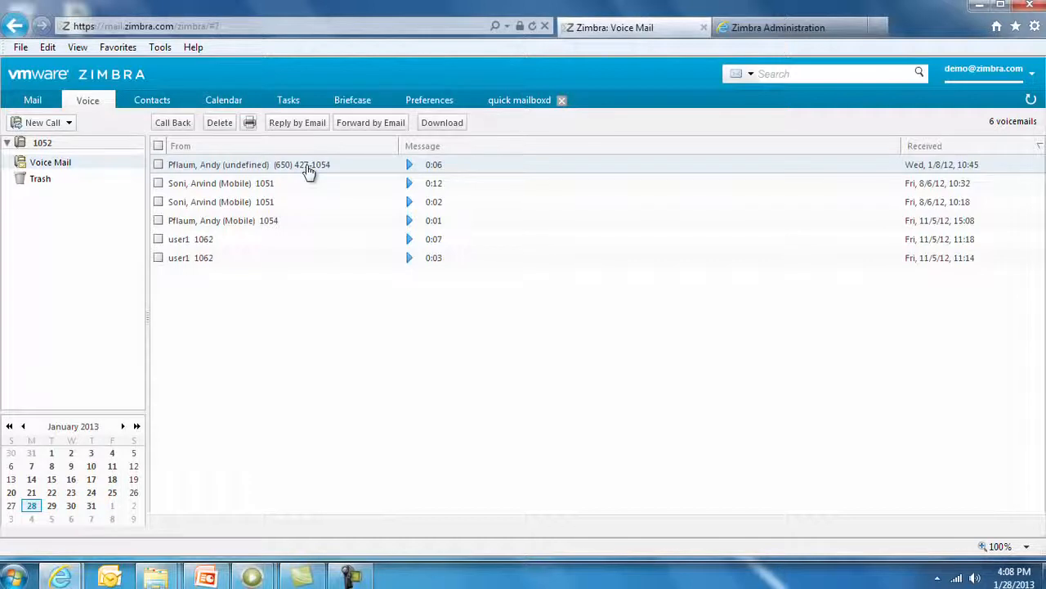
pyautogui.click(173, 124)
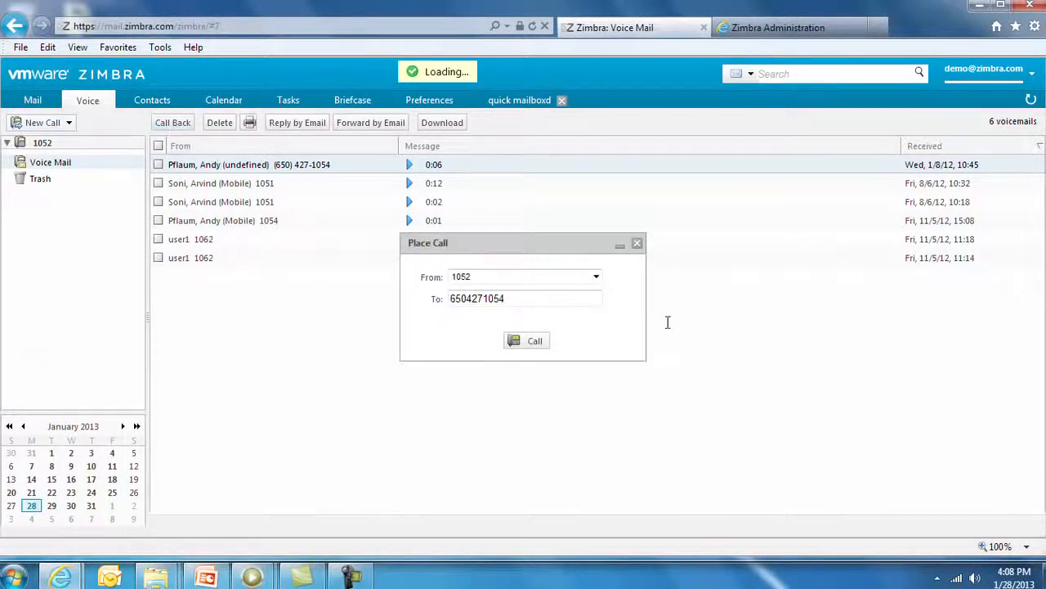
pyautogui.click(596, 277)
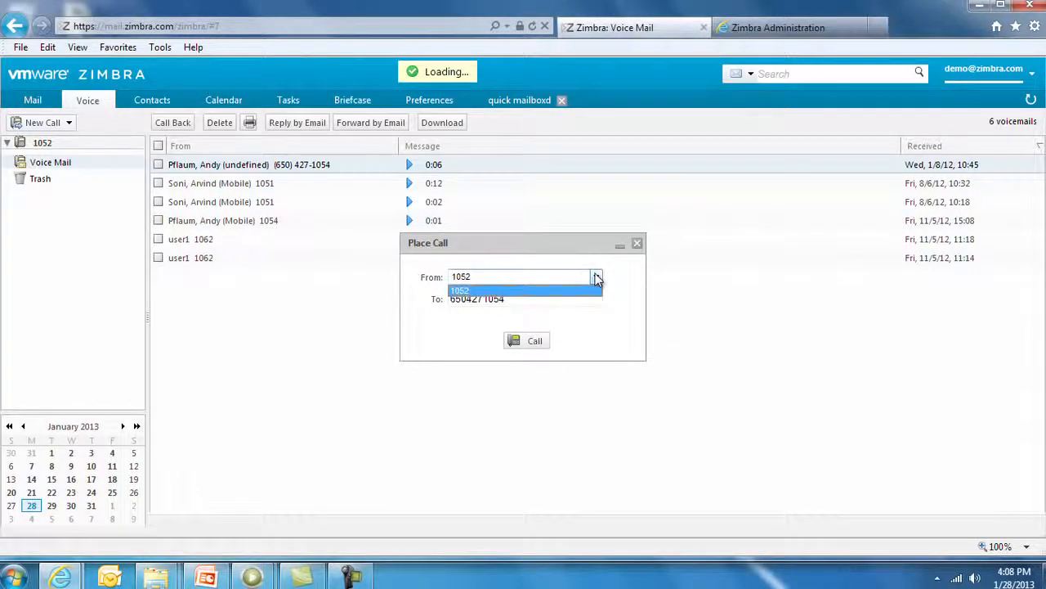
pyautogui.click(544, 253)
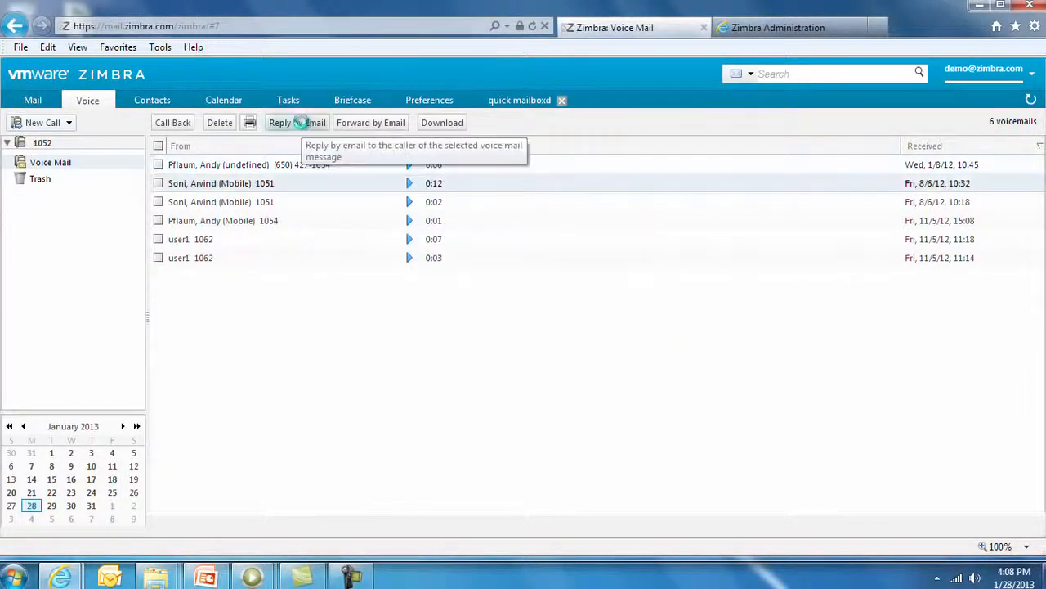
# - Try replying to the 12-second voicemail by email, and try forwarding it by email
pyautogui.click(301, 122)
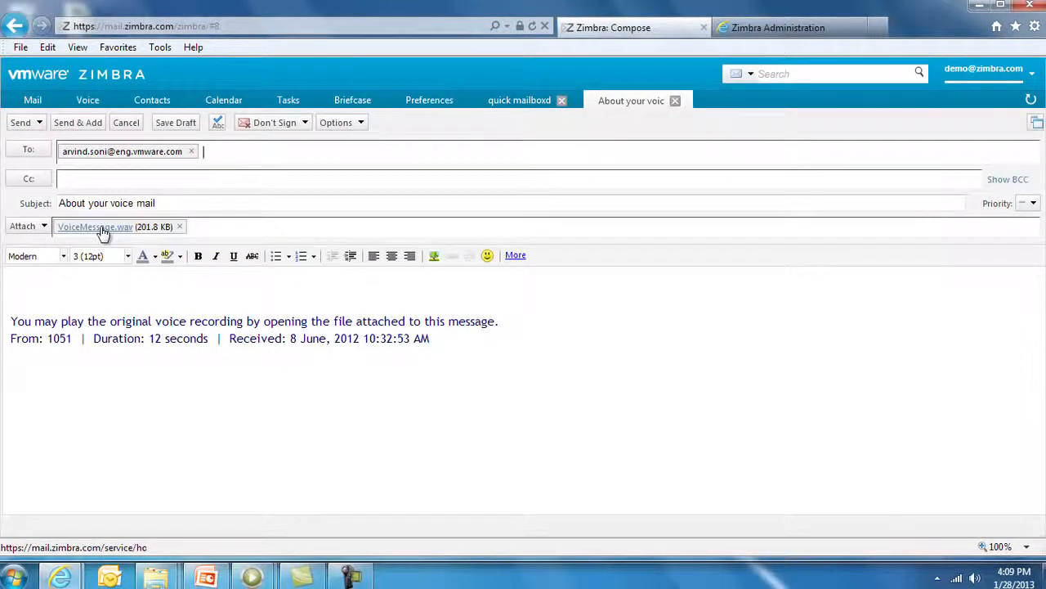
pyautogui.click(126, 122)
pyautogui.click(367, 121)
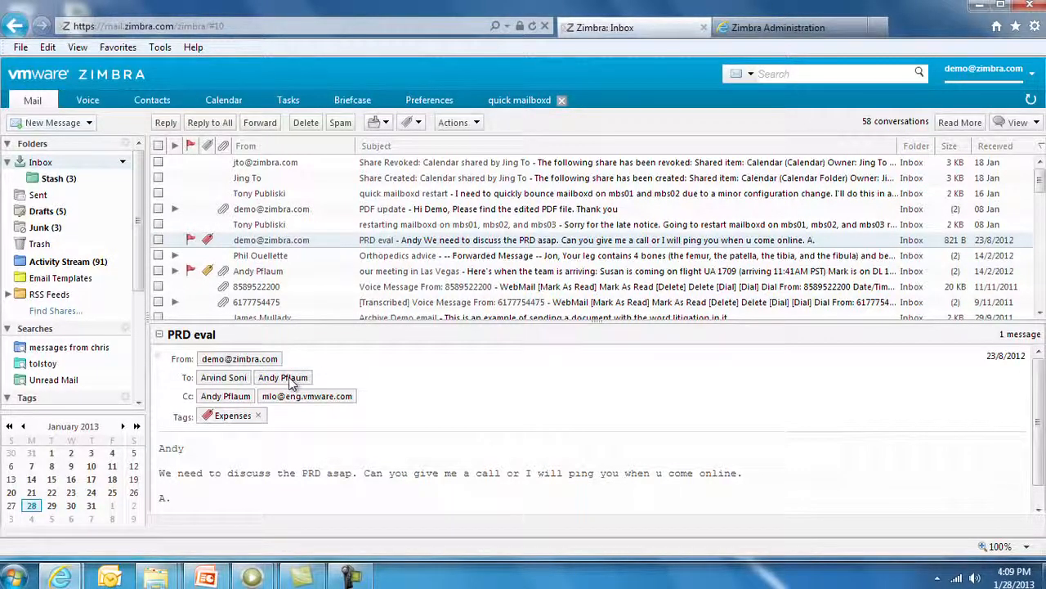
# - Preview the contact card of the second To recipient in the "PRD eval" email
pyautogui.moveTo(291, 382)
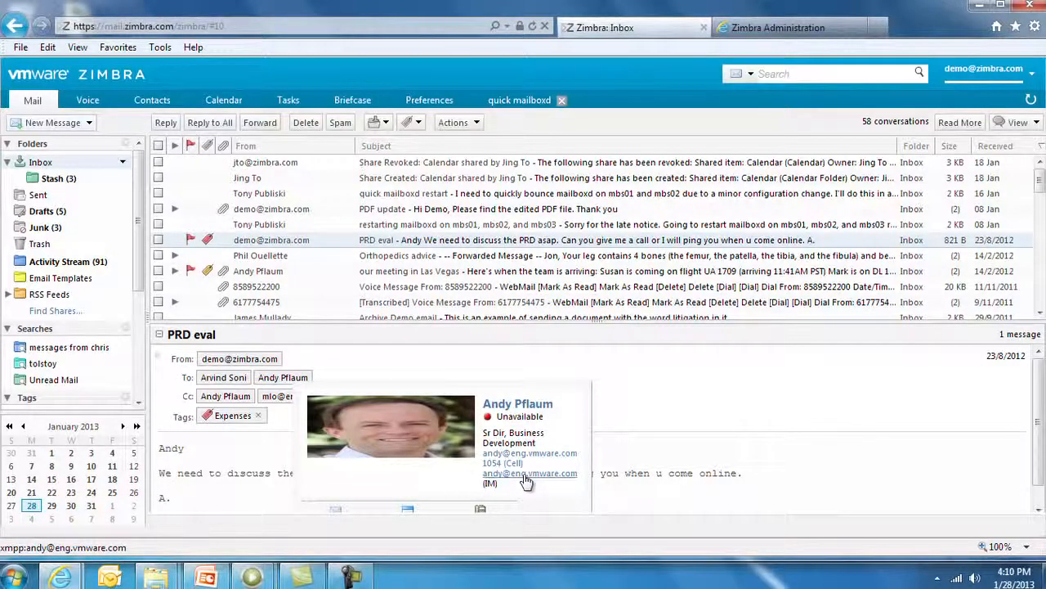
# - Search the mail for "tolstoy"
pyautogui.click(768, 75)
pyautogui.write('tolstoy')
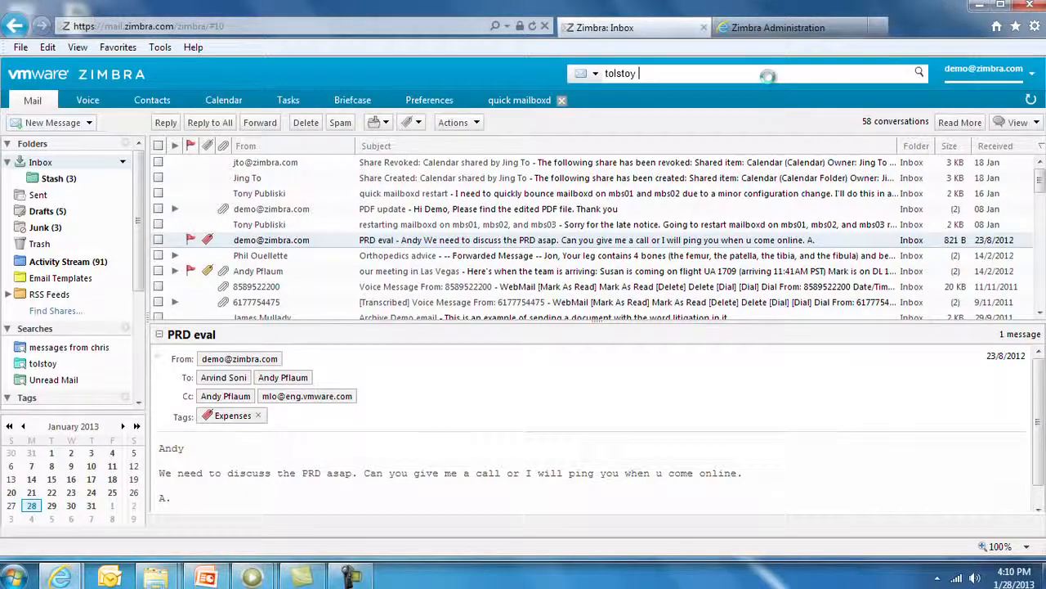
pyautogui.press('Return')
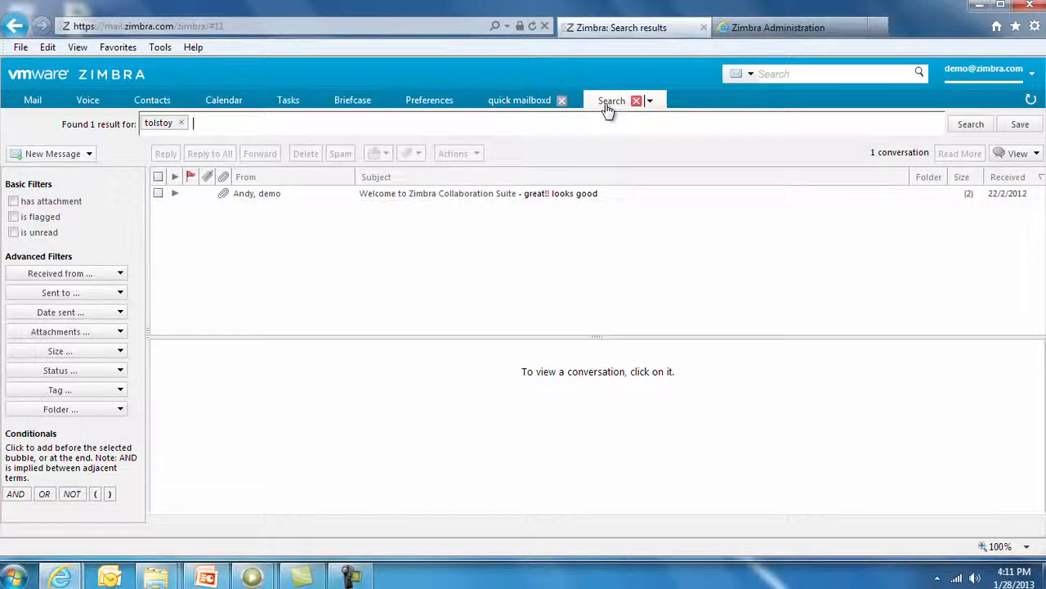
# - Narrow the tolstoy search with the basic filters for has attachment and is unread
pyautogui.click(13, 202)
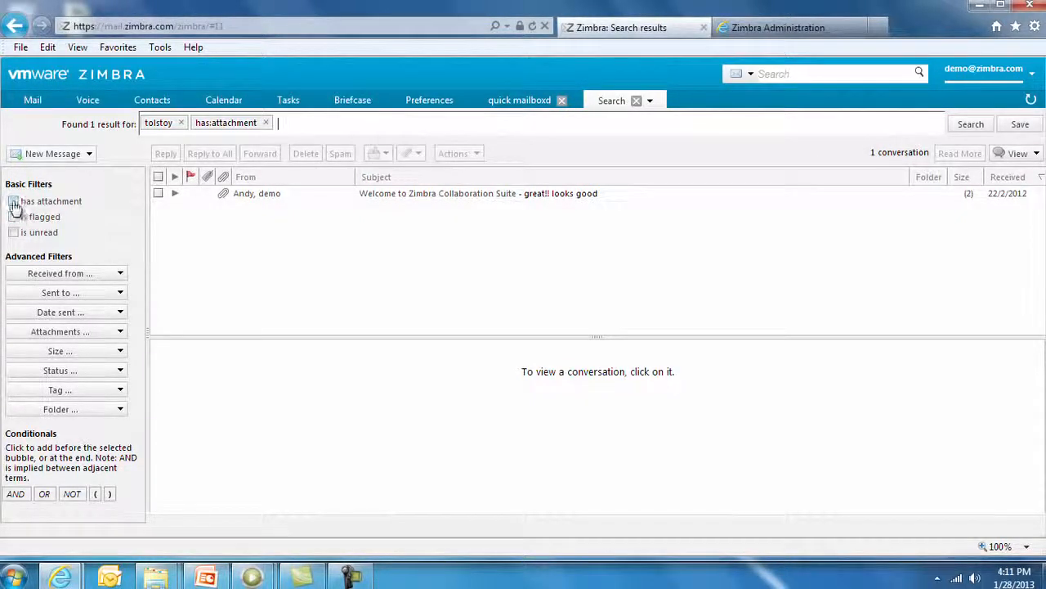
pyautogui.click(13, 201)
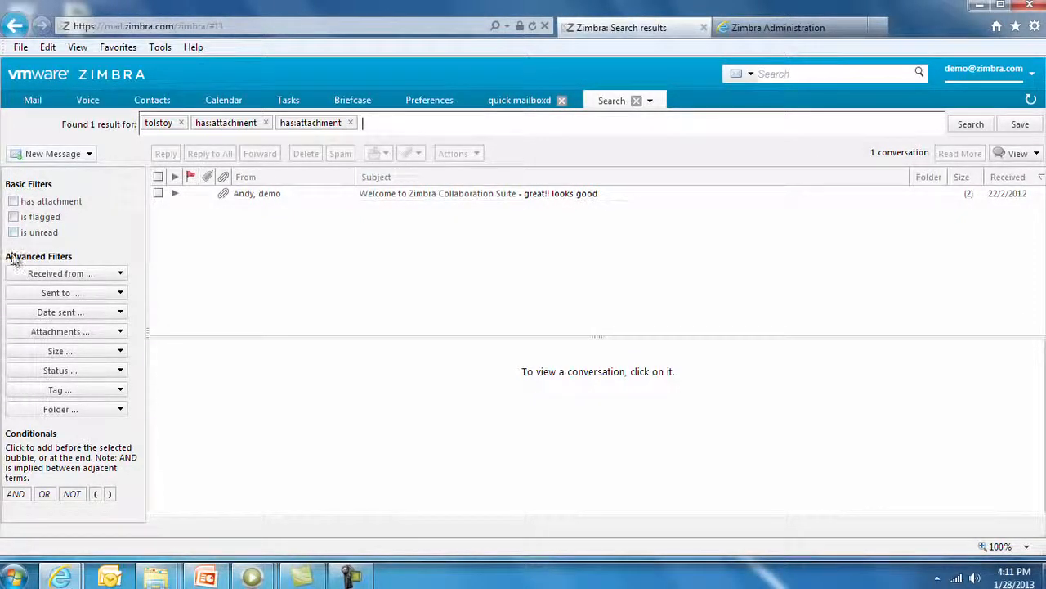
pyautogui.click(13, 232)
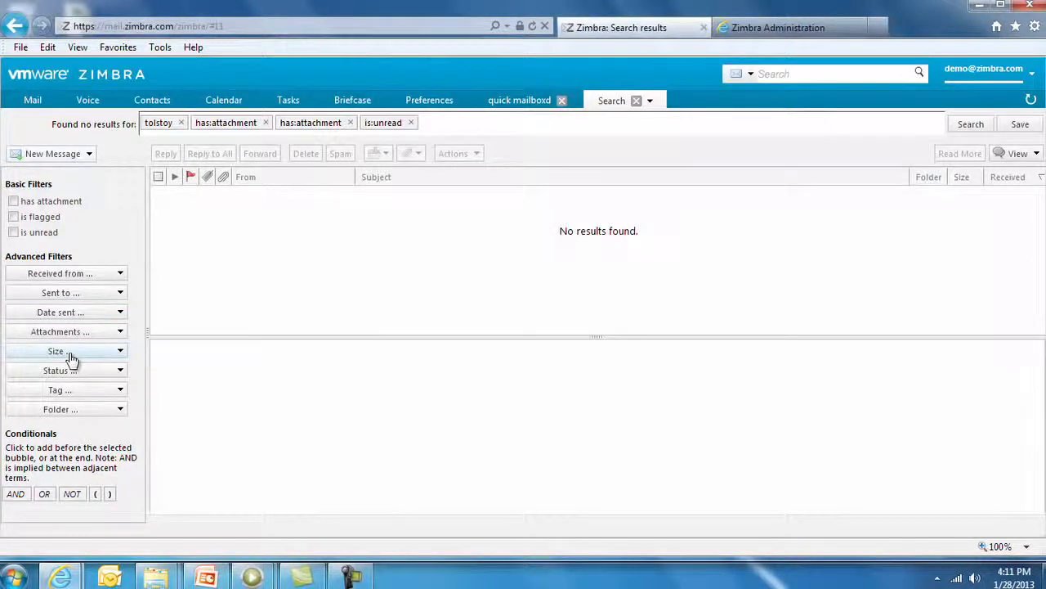
# - Save the filtered tolstoy search under the name "attachment"
pyautogui.click(750, 76)
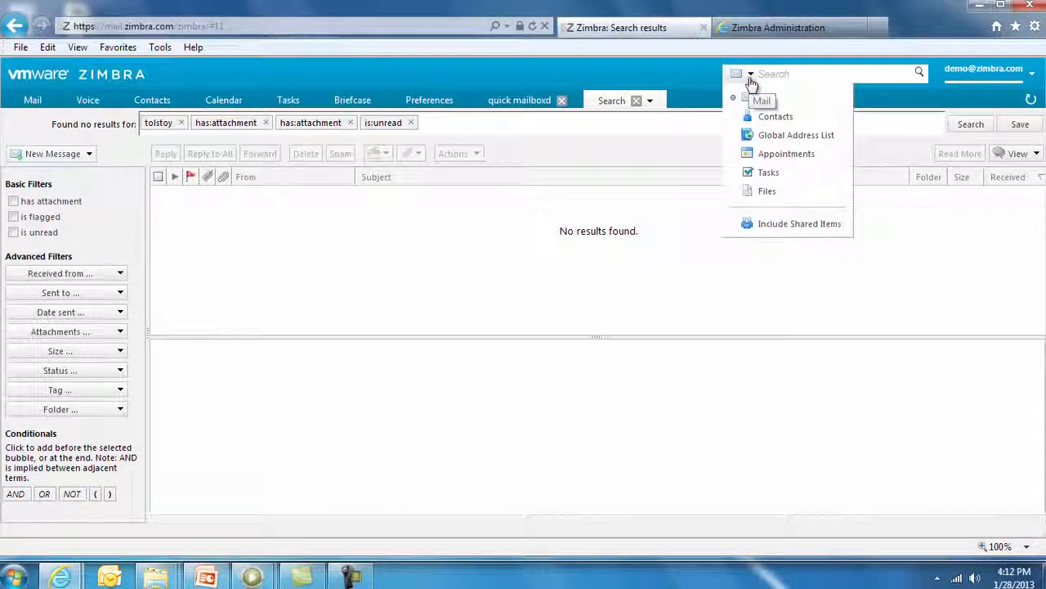
pyautogui.click(965, 108)
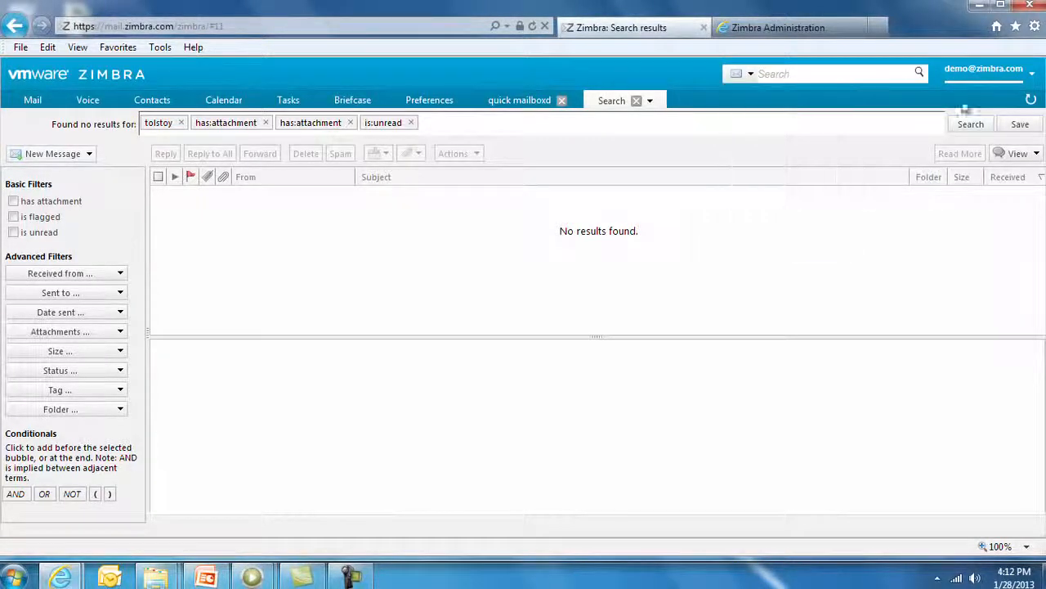
pyautogui.click(1020, 128)
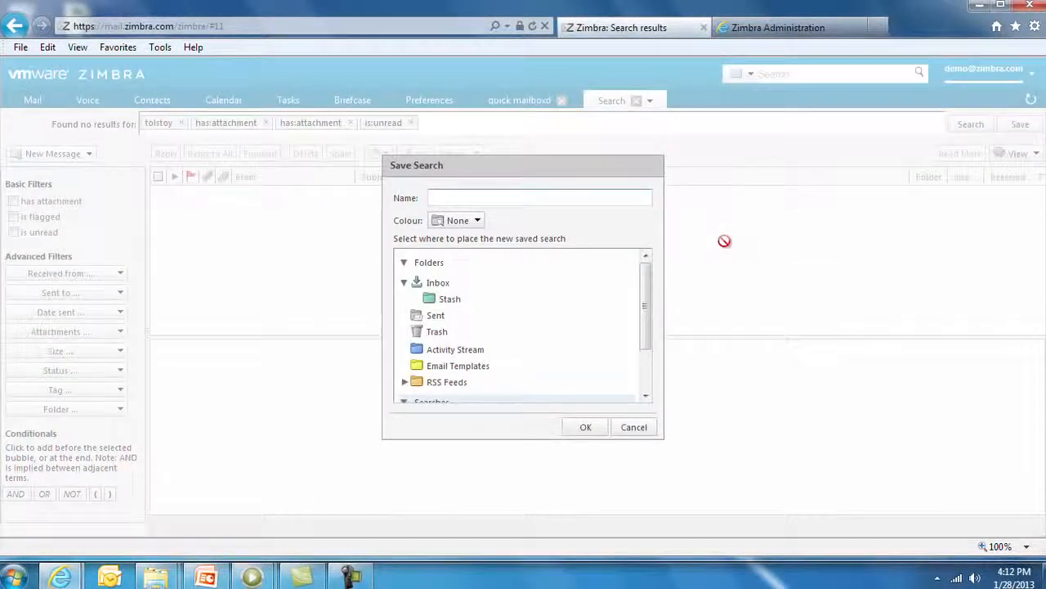
pyautogui.click(558, 196)
pyautogui.write('allachment')
pyautogui.press('Return')
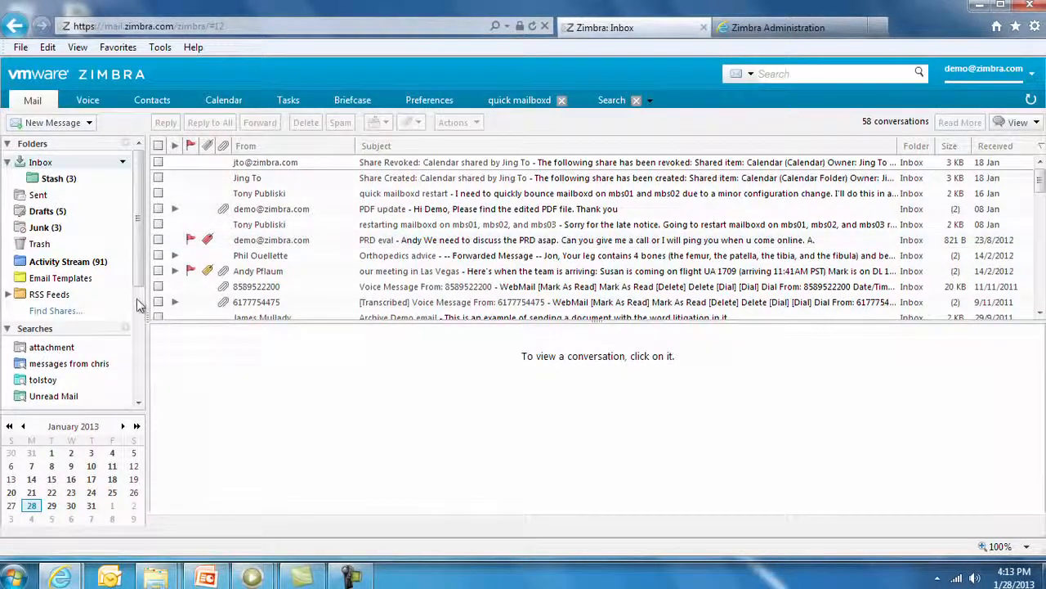
# - Tag the "quick mailboxd restart" conversation in the Inbox with the Finance tag
pyautogui.moveTo(136, 270); pyautogui.dragTo(144, 355)
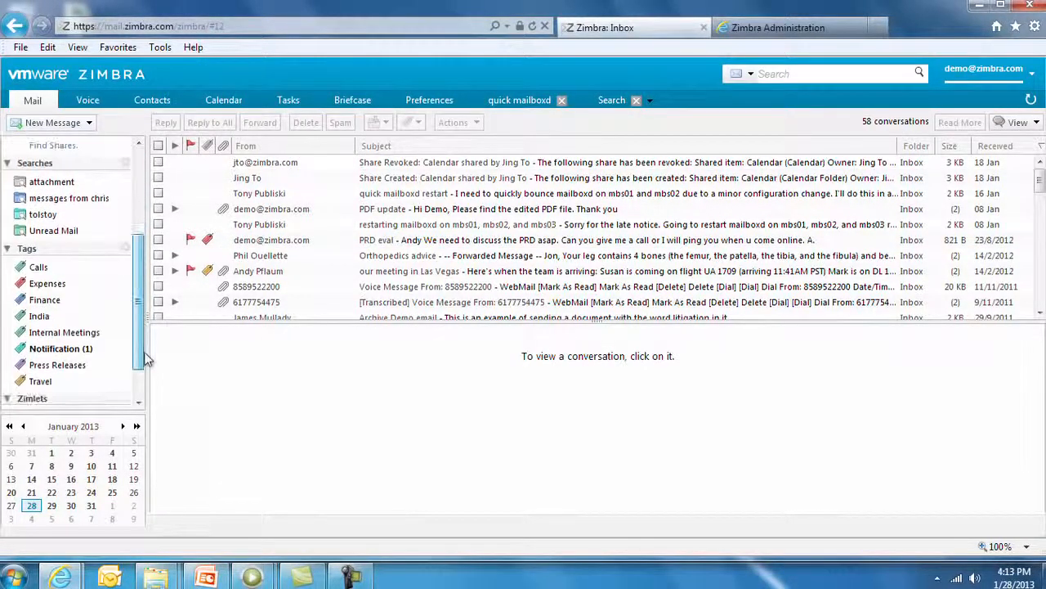
pyautogui.moveTo(55, 305); pyautogui.dragTo(212, 196)
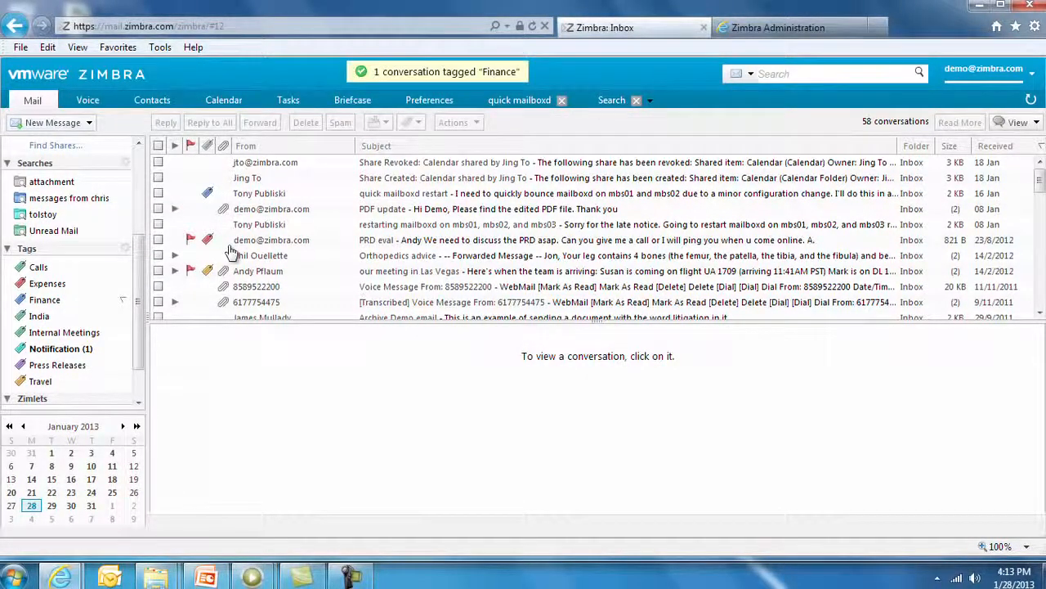
# - Start a new email to the first contact suggested for "r" and choose to attach a file from the Briefcase
pyautogui.write('nr')
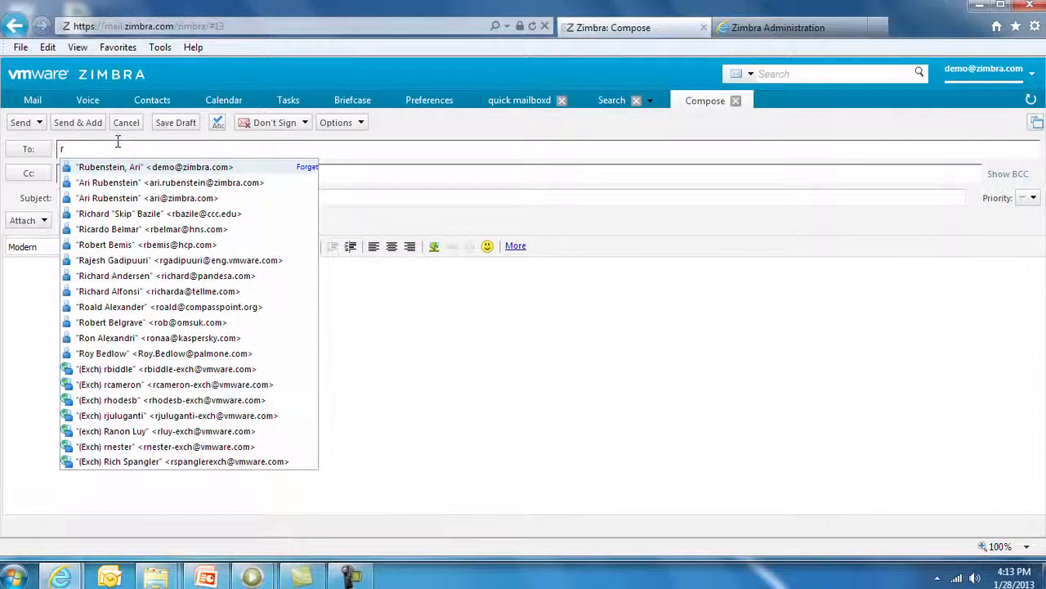
pyautogui.press('Return')
pyautogui.click(42, 226)
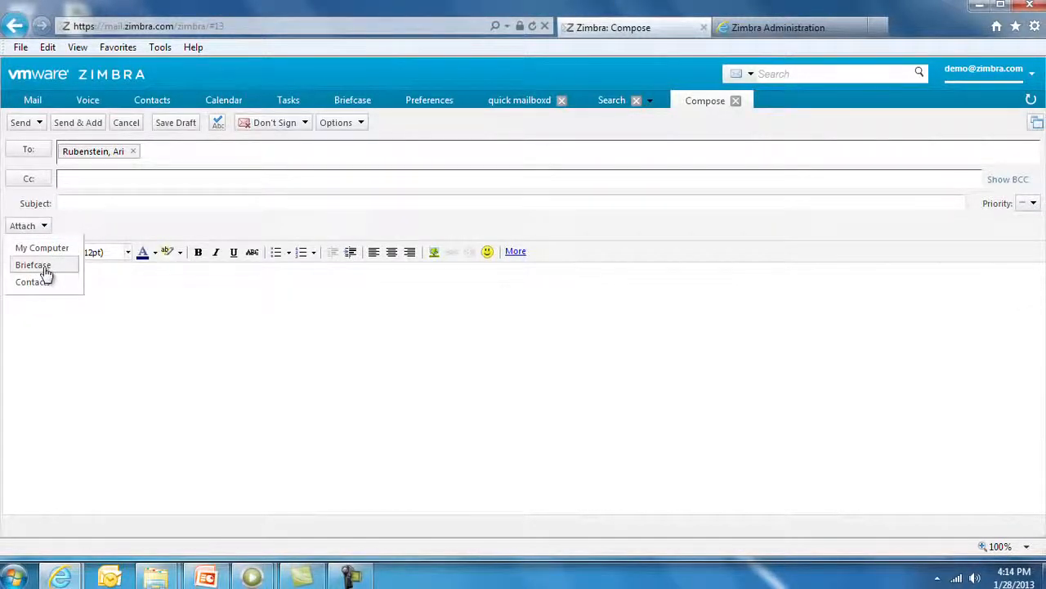
pyautogui.click(47, 266)
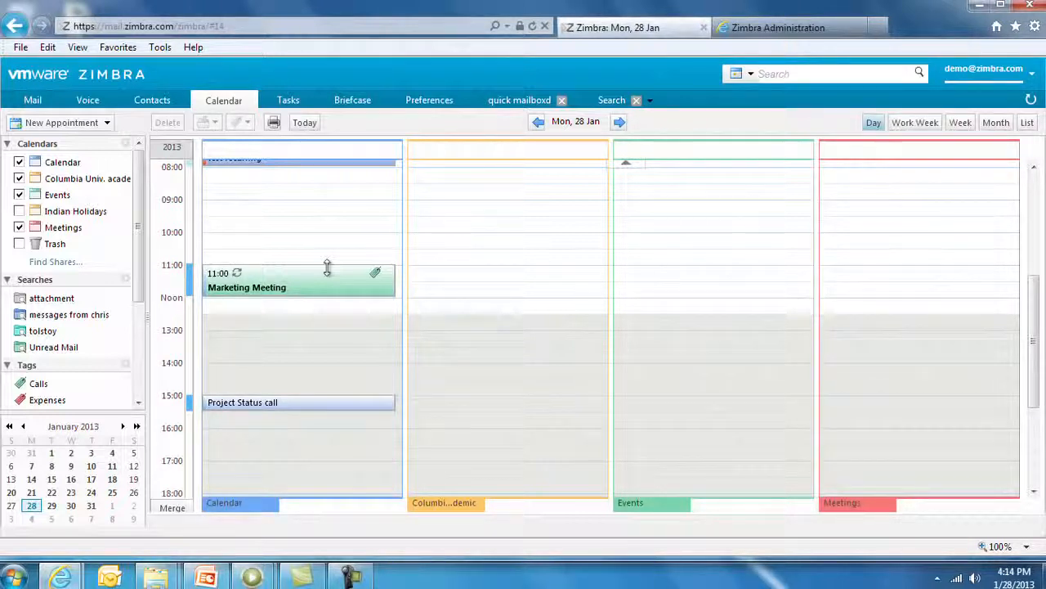
# - Examine the calendar preferences, from the default view and invitation options down through the reminder settings
pyautogui.moveTo(249, 290)
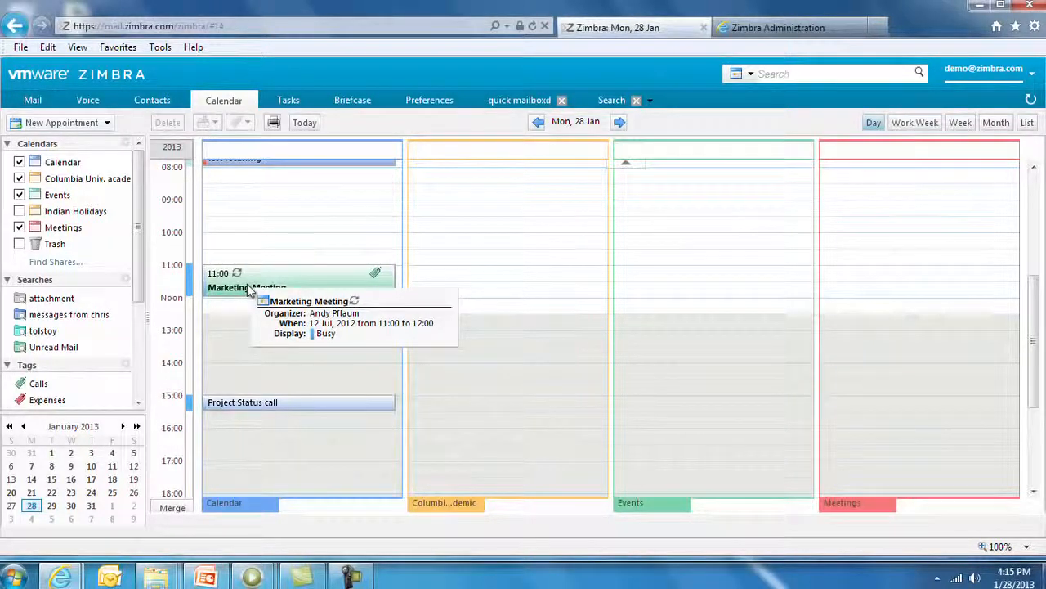
pyautogui.click(421, 99)
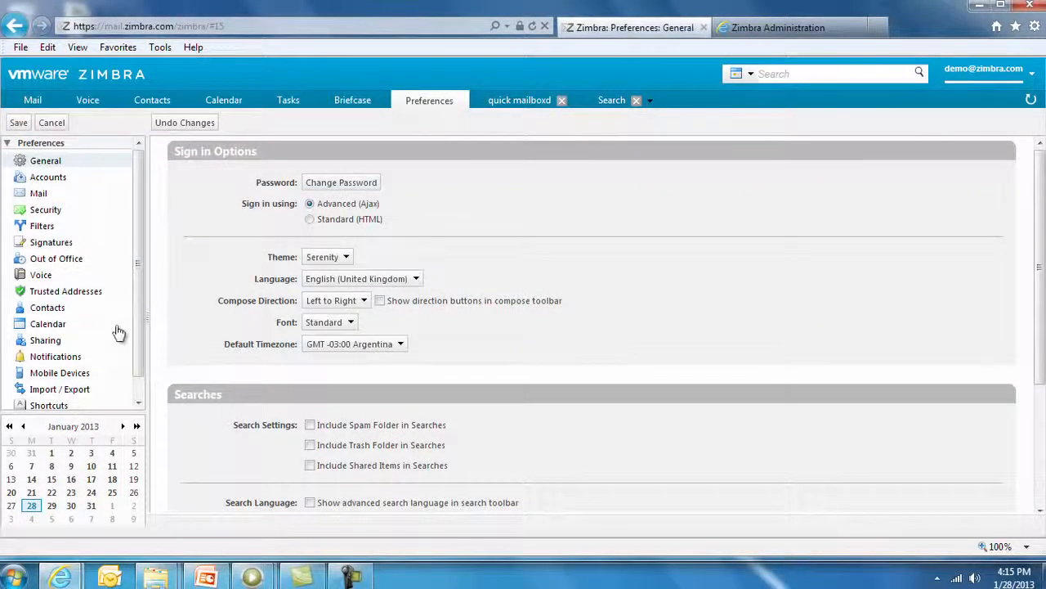
pyautogui.click(47, 326)
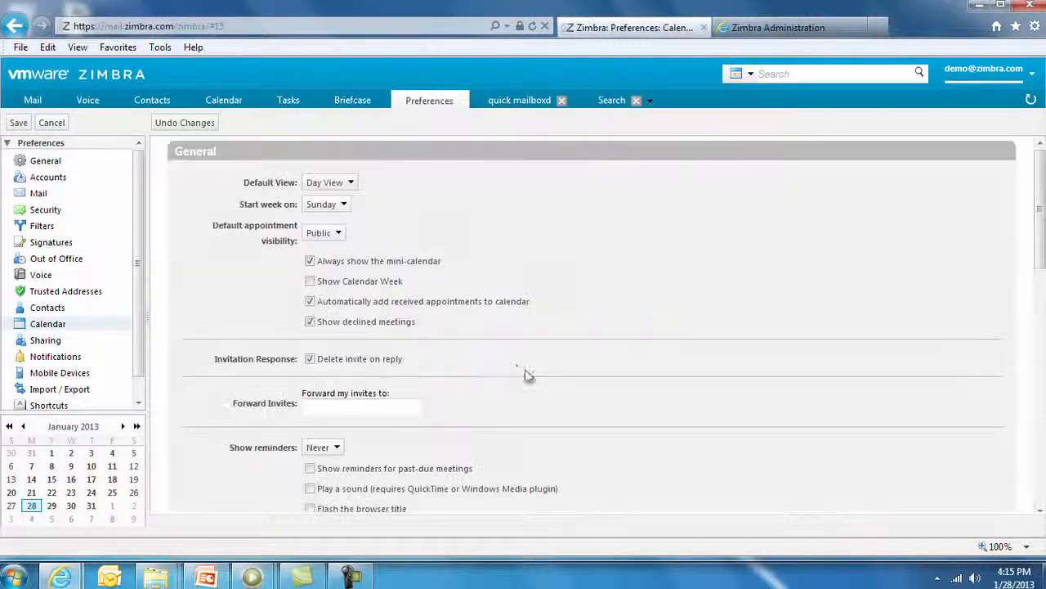
pyautogui.scroll(-4, 514, 363)
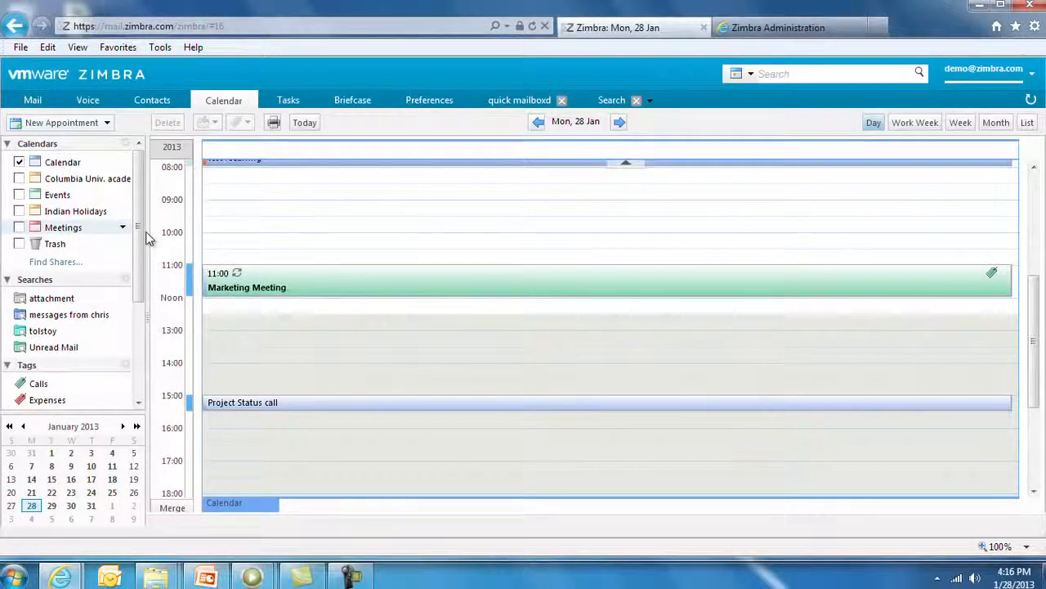
# - Show the Columbia Univ. and Events calendars alongside the main calendar and merge them into one day column
pyautogui.click(19, 178)
pyautogui.click(19, 195)
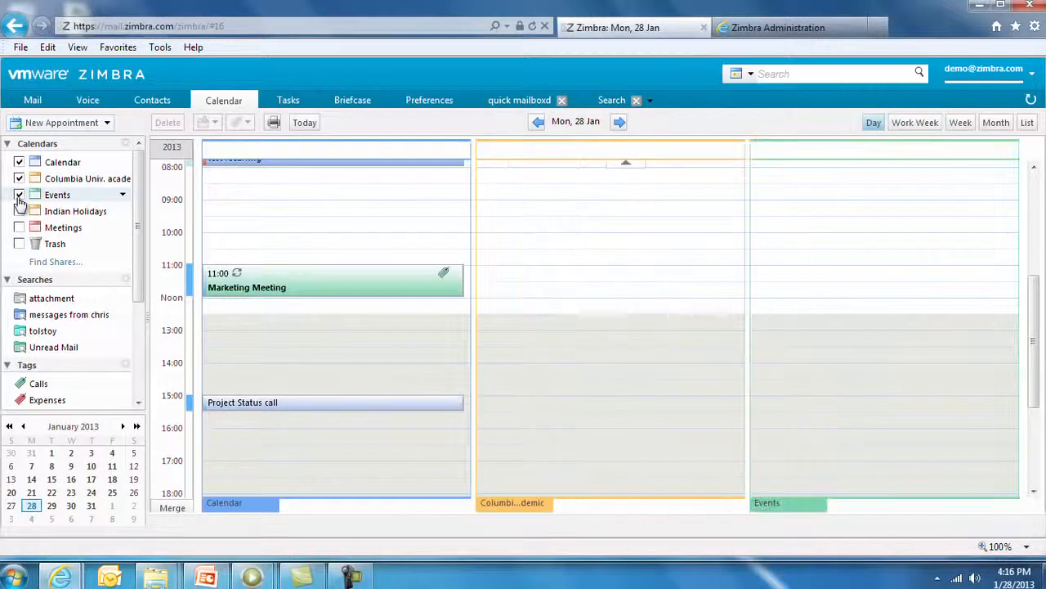
pyautogui.click(170, 508)
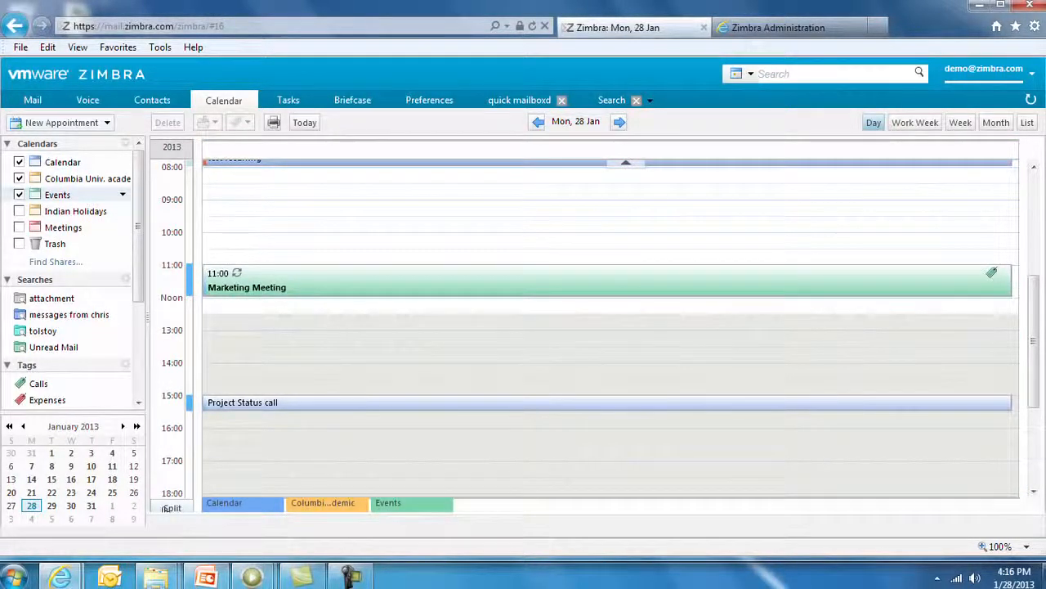
# - Switch the calendar to the month view and expand Wednesday, 2 January 2013 to browse that day's schedule
pyautogui.press('m')
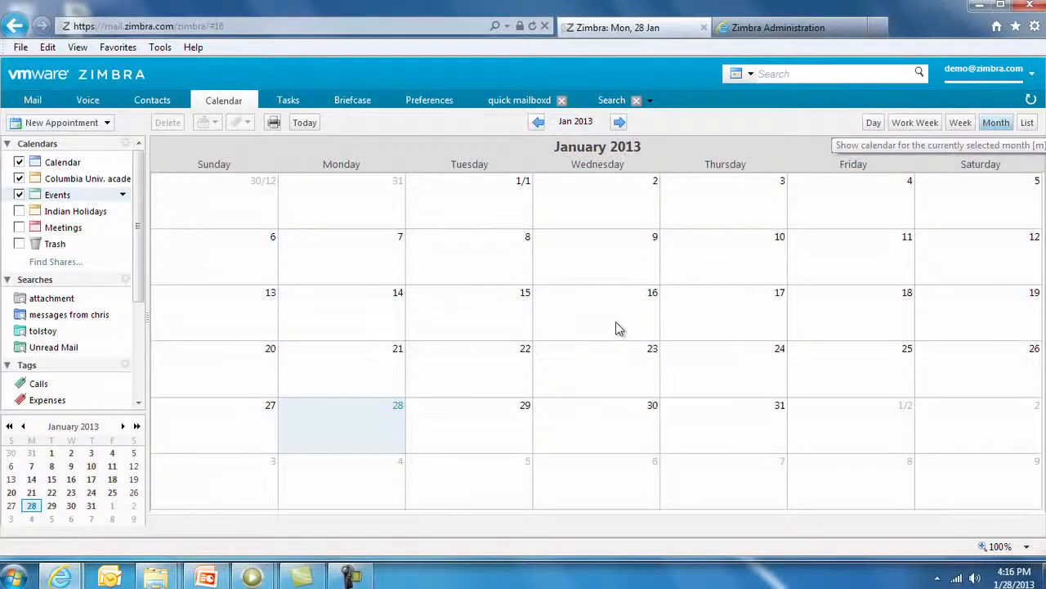
pyautogui.click(648, 182)
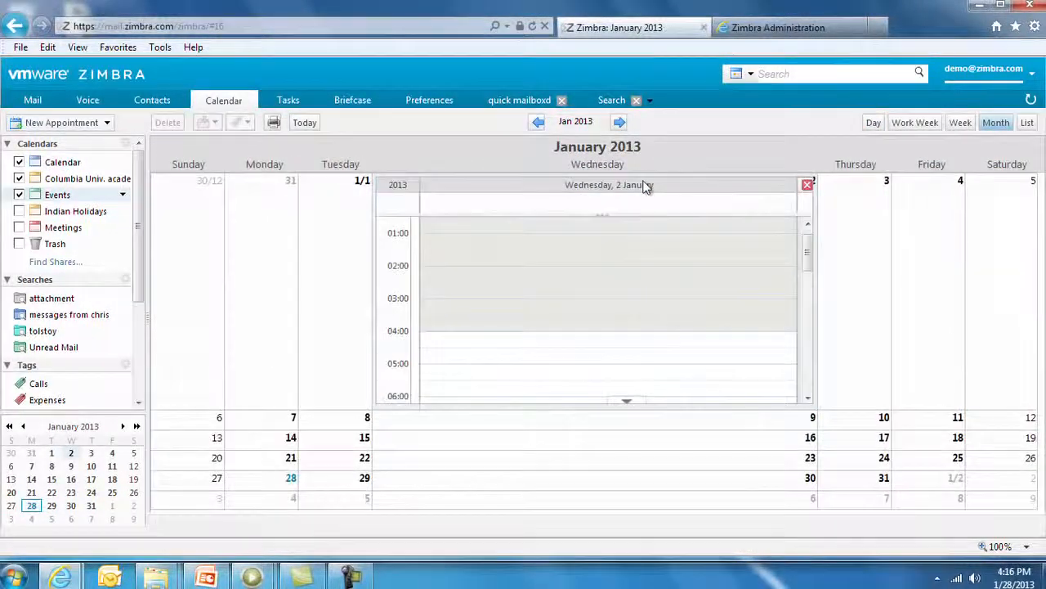
pyautogui.moveTo(809, 263); pyautogui.dragTo(807, 335)
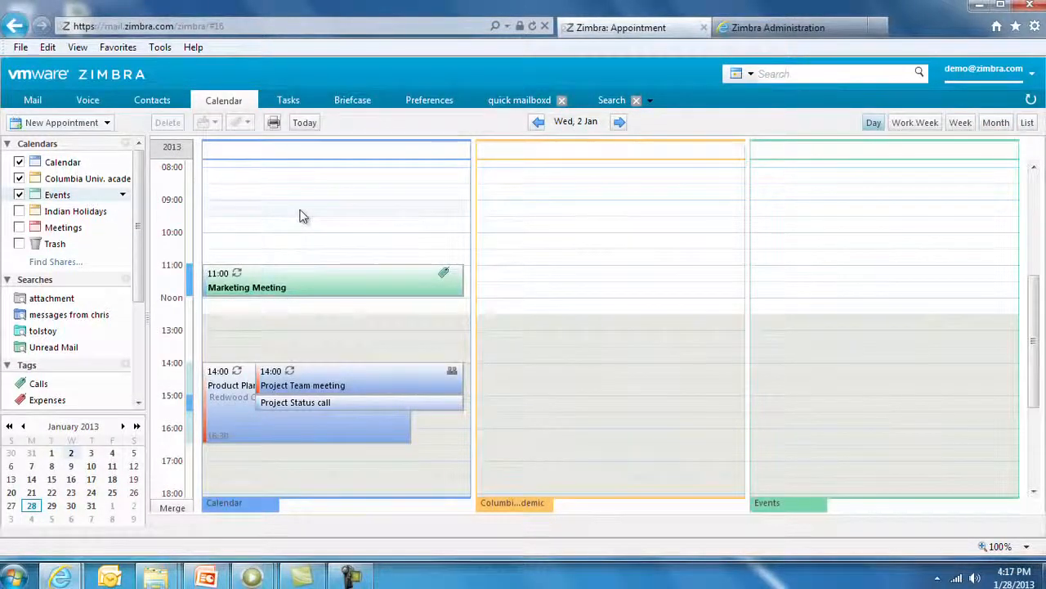
# - Create a "Staff Meeting" appointment on 2 January 2013 from 09:00 to 09:30 and add the suggested attendee
pyautogui.doubleClick(300, 216)
pyautogui.write('Staff Meeting')
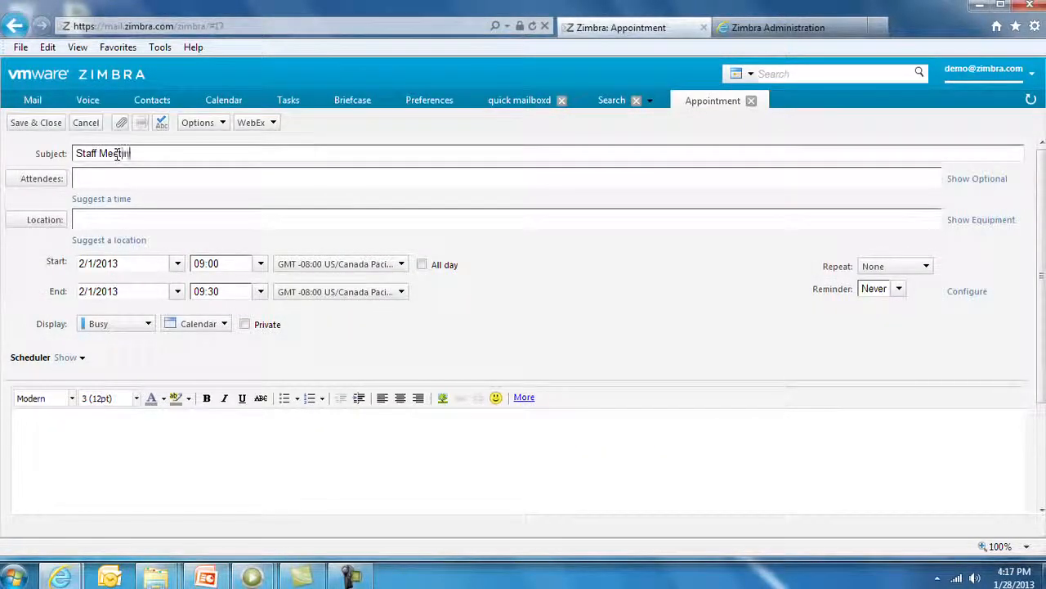
pyautogui.click(142, 181)
pyautogui.write('jing')
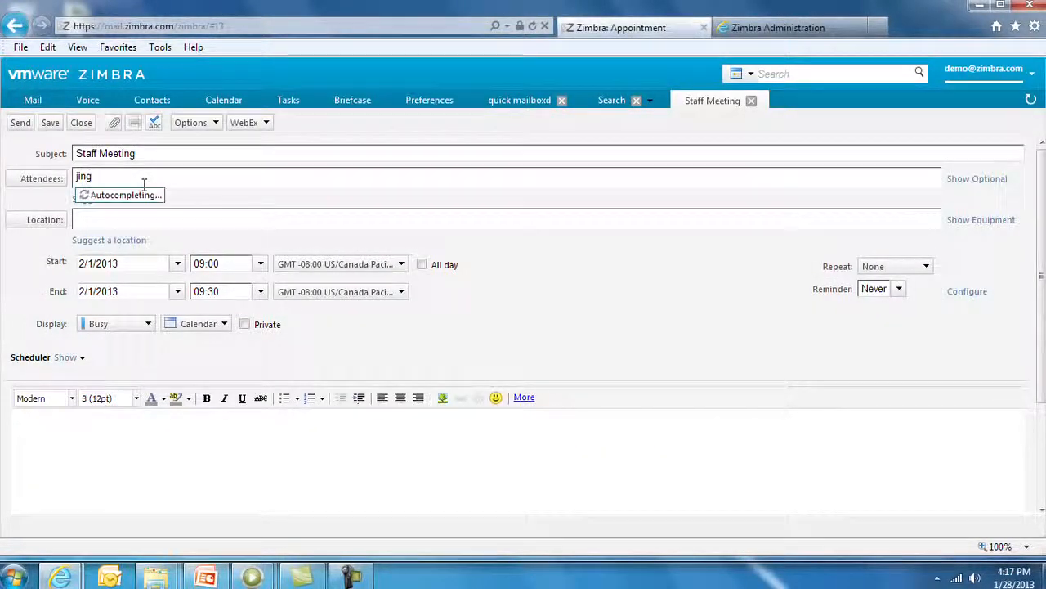
pyautogui.press('Return')
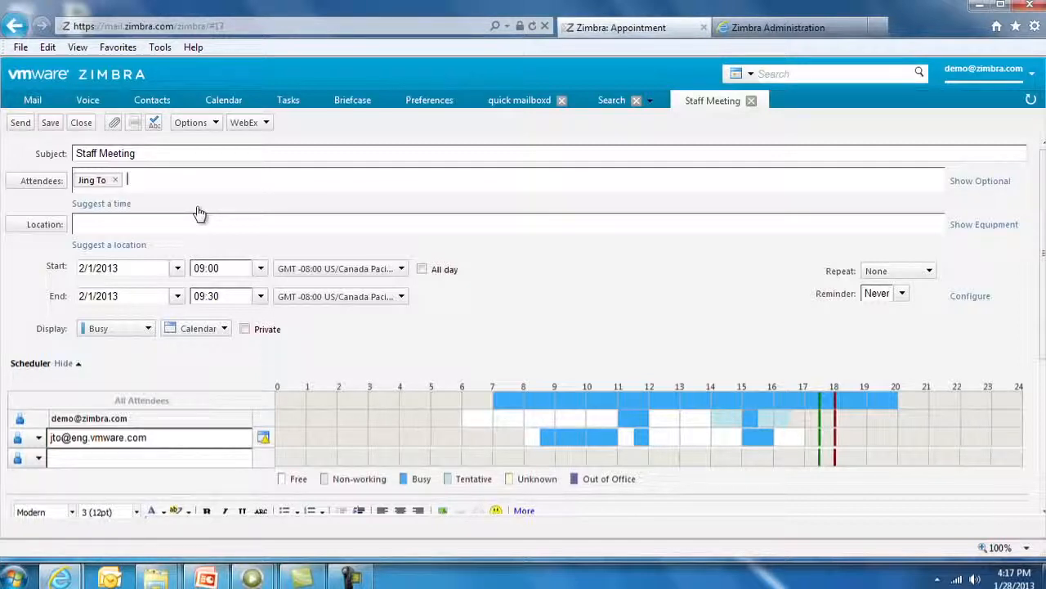
# - Search the available locations for the Staff Meeting without any search criteria
pyautogui.click(44, 226)
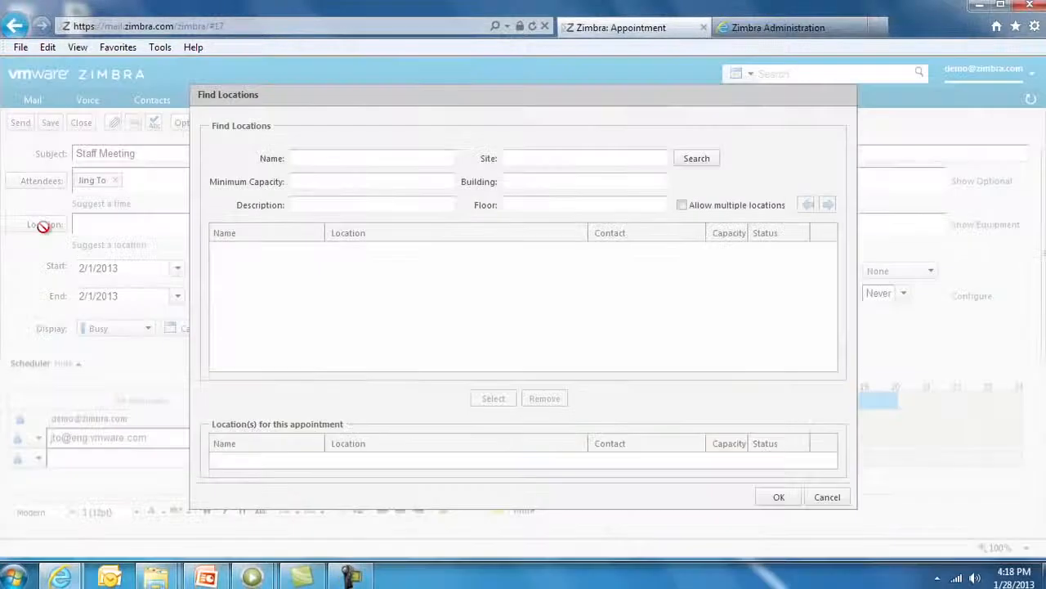
pyautogui.click(687, 162)
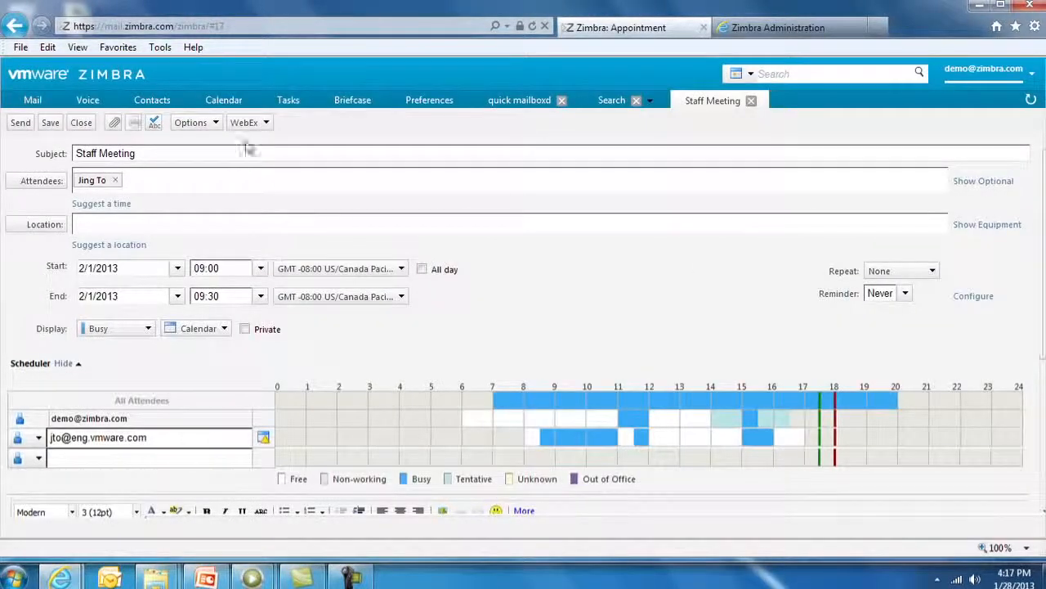
# - Insert the WebEx details from Account 1 into the Staff Meeting appointment and review them in the body
pyautogui.click(267, 123)
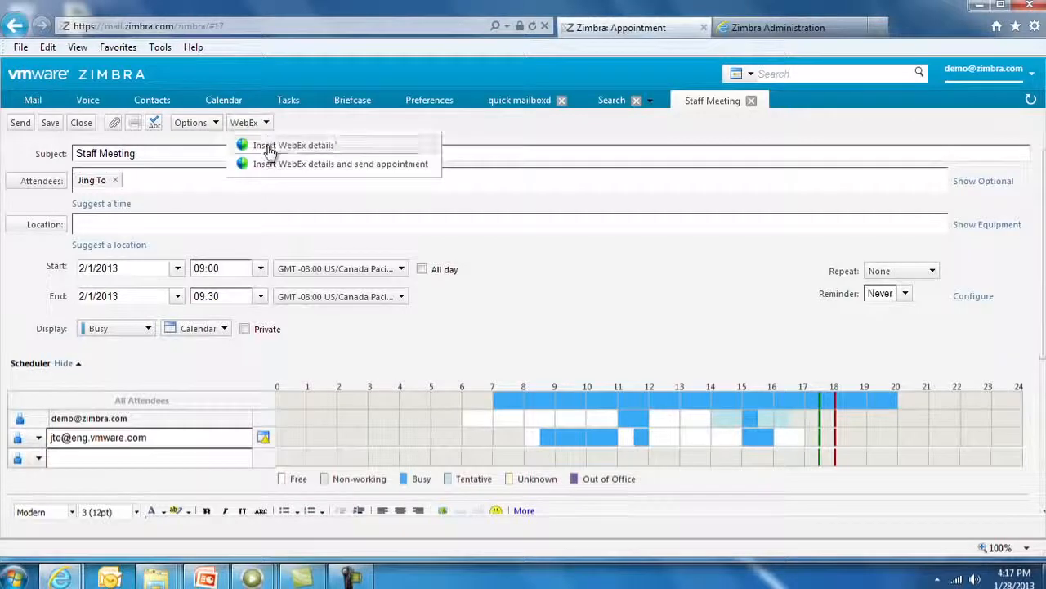
pyautogui.click(269, 147)
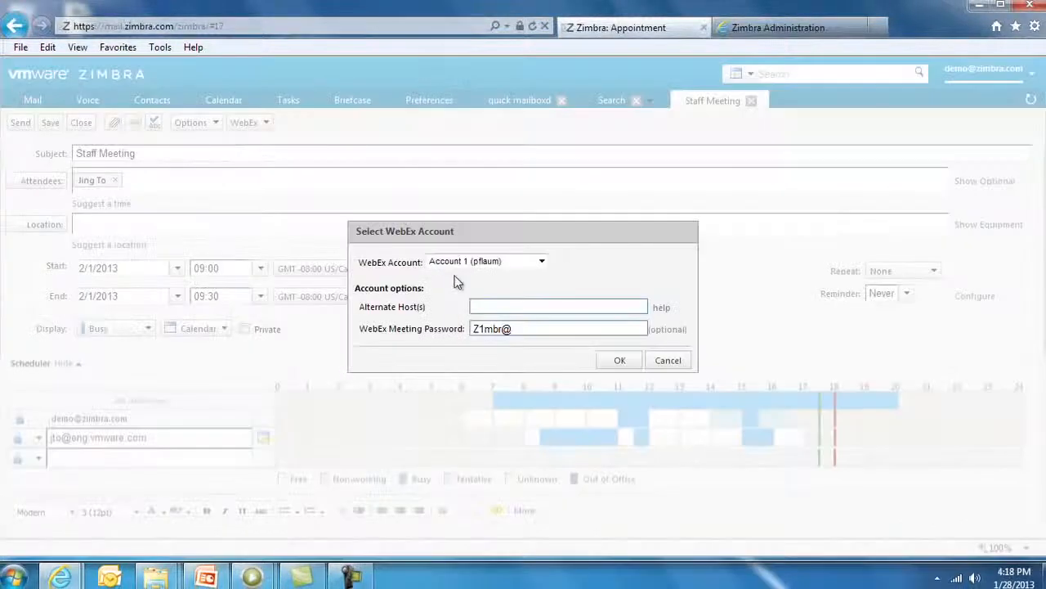
pyautogui.click(621, 362)
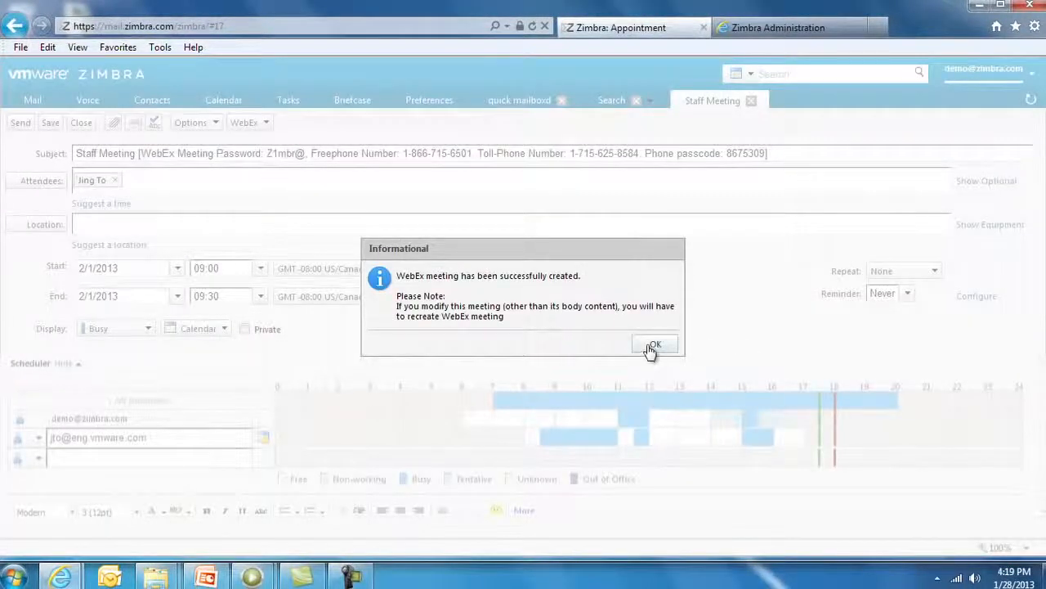
pyautogui.click(654, 346)
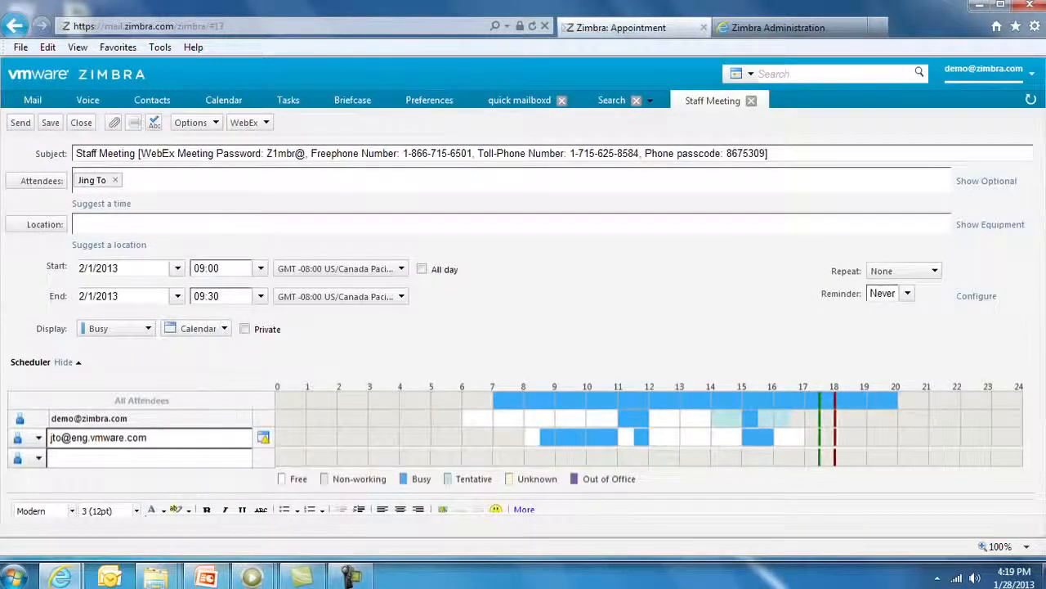
pyautogui.scroll(-3, 590, 399)
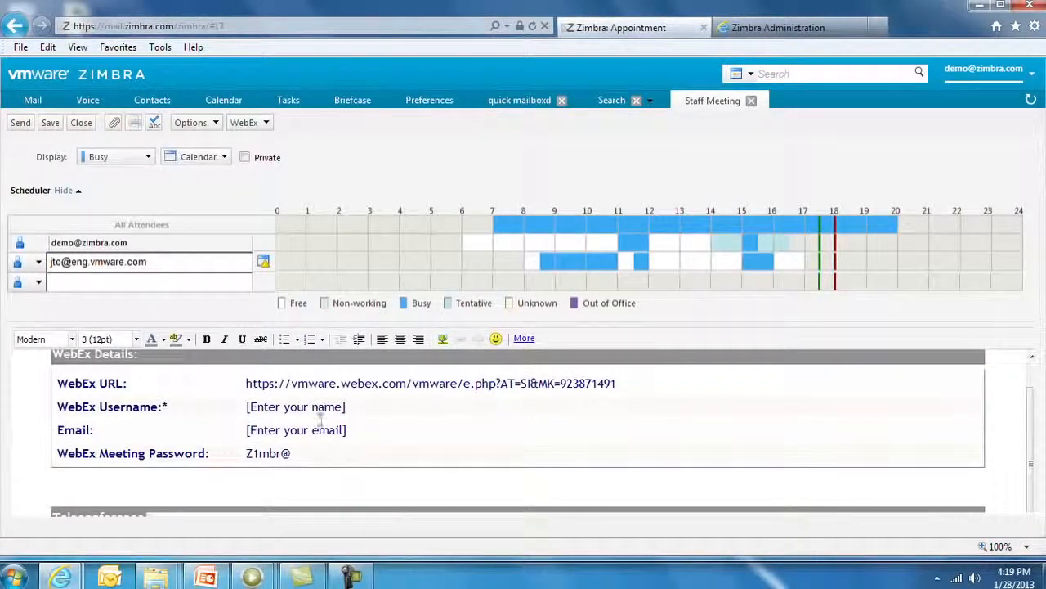
pyautogui.scroll(-5, 346, 427)
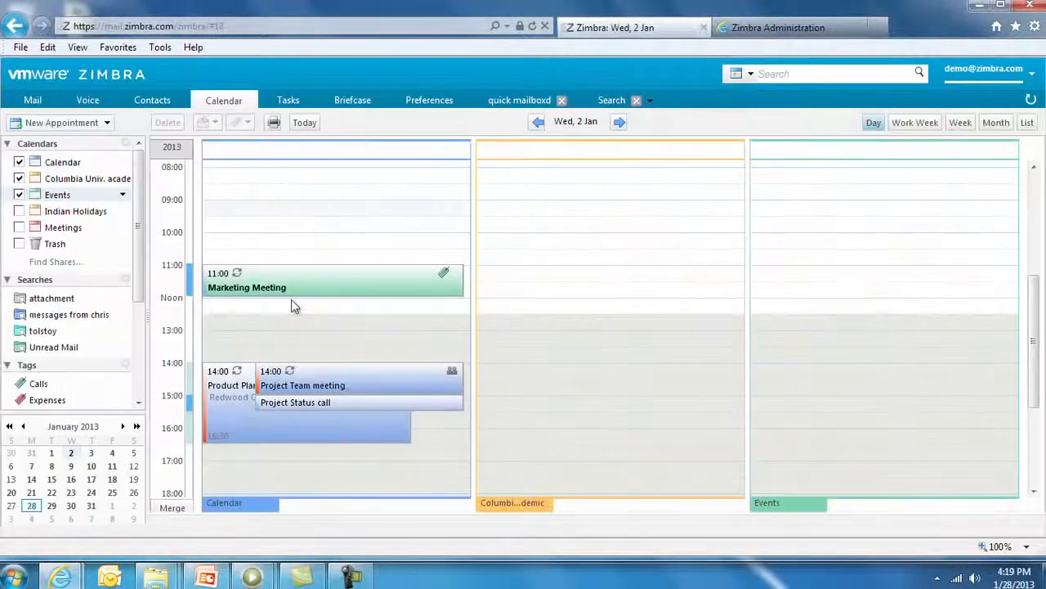
# - Open the sharing settings of the main calendar
pyautogui.rightClick(64, 164)
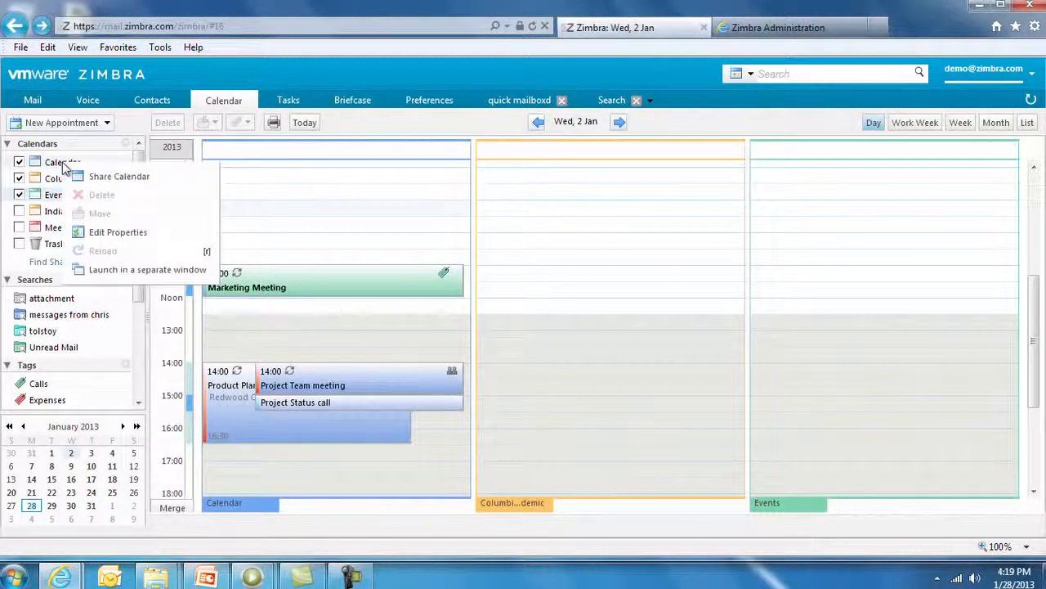
pyautogui.click(100, 181)
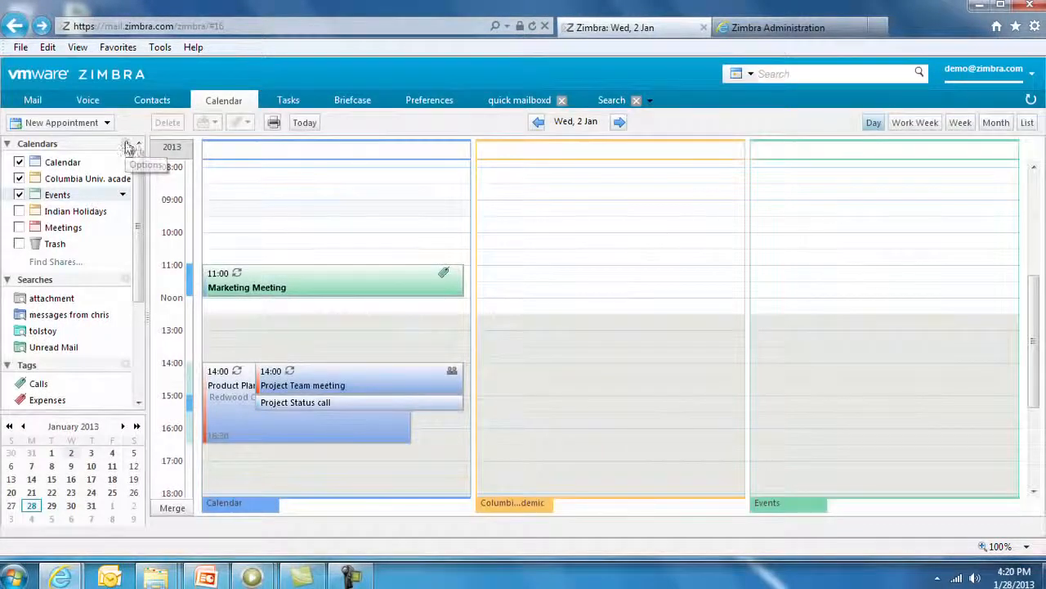
# - Try adding an external calendar from the Other source, view its CalDAV account form and cancel the setup
pyautogui.click(128, 149)
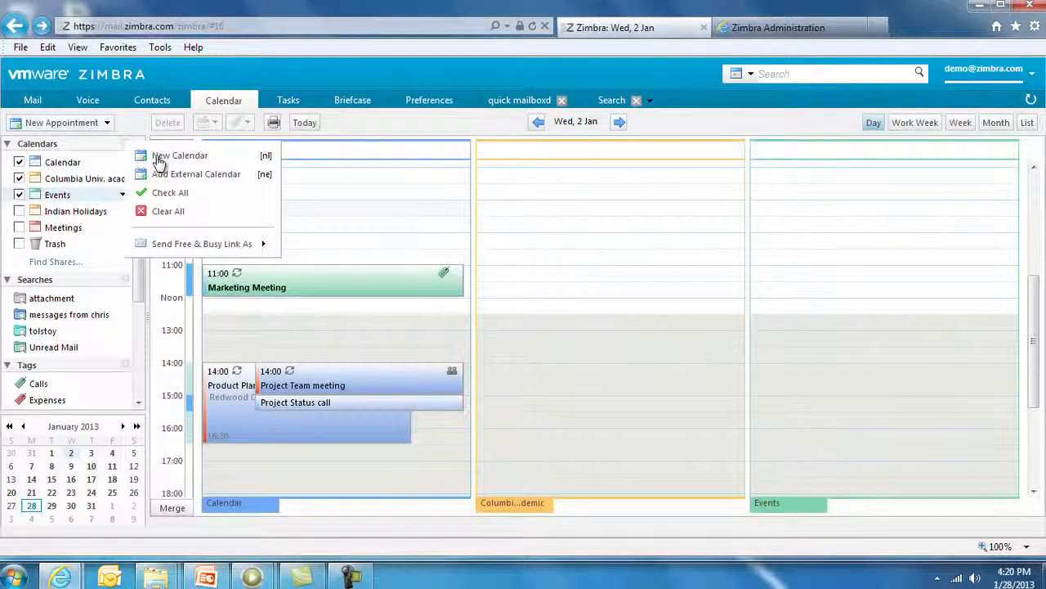
pyautogui.click(160, 157)
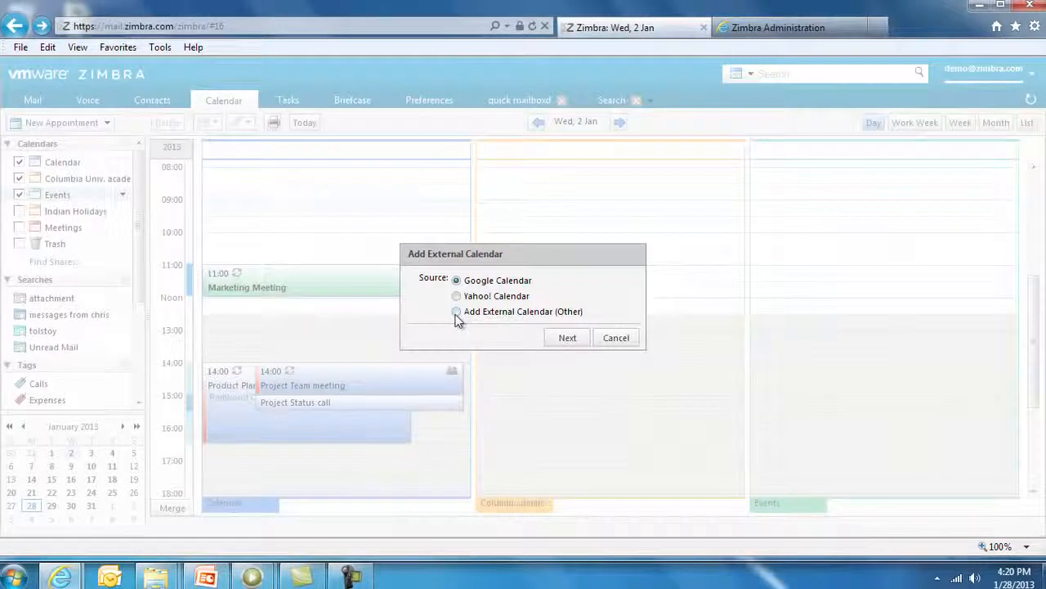
pyautogui.click(457, 313)
pyautogui.click(566, 338)
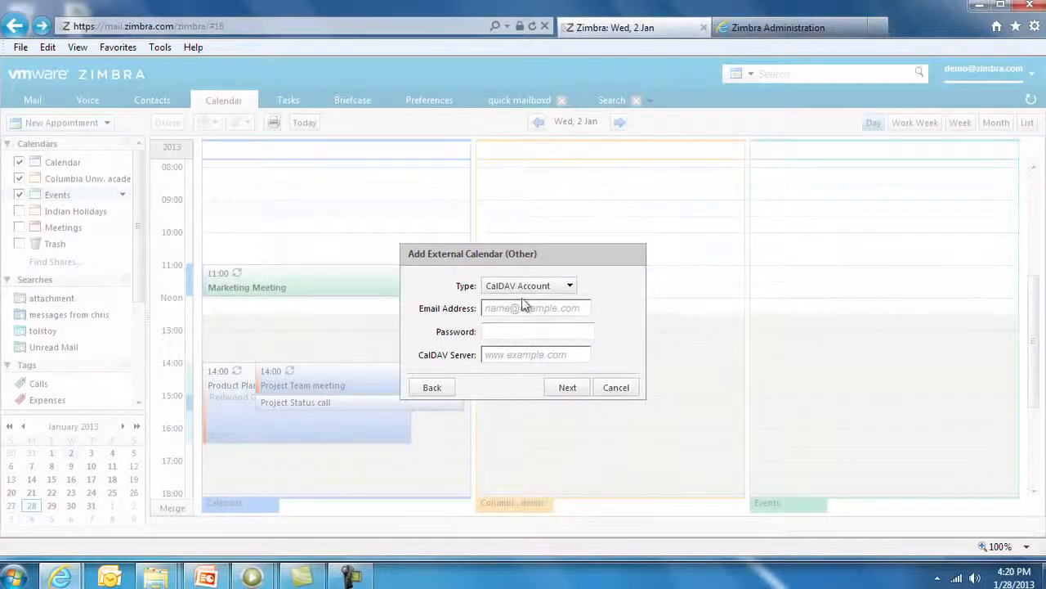
pyautogui.click(617, 387)
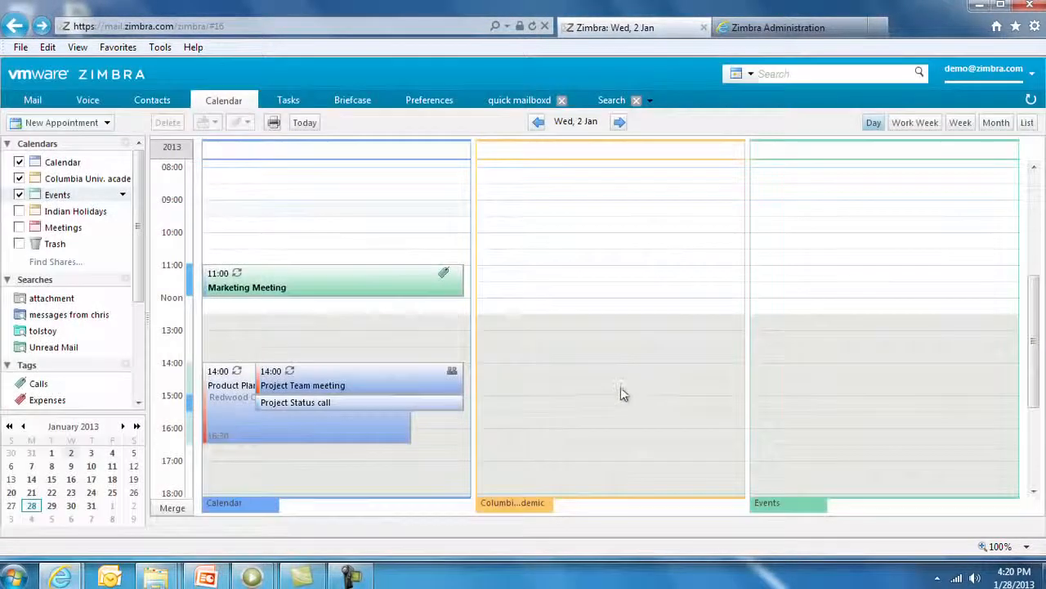
pyautogui.rightClick(70, 164)
pyautogui.click(90, 175)
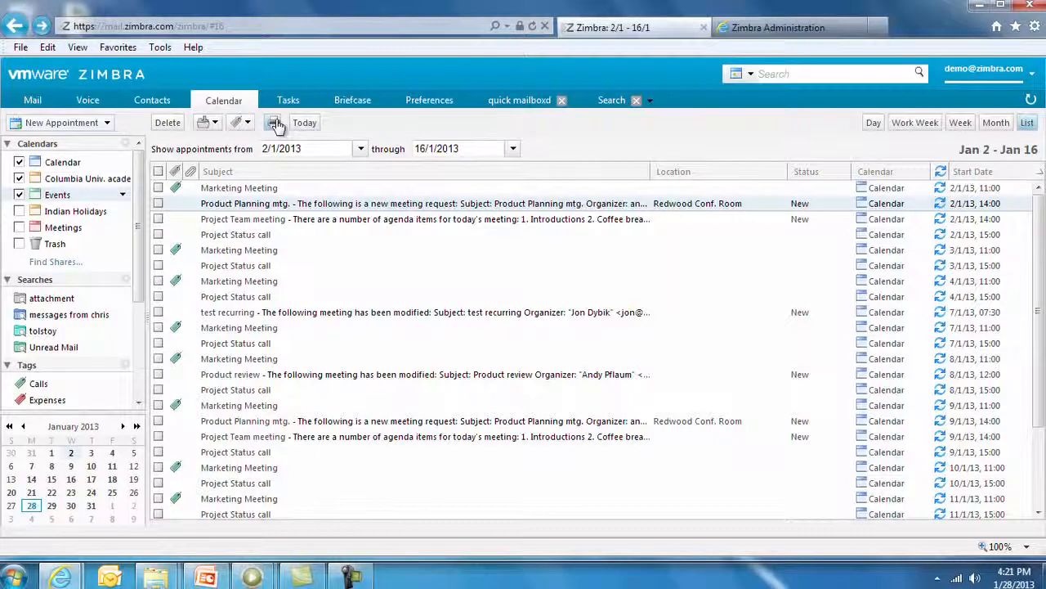
# - Review the print view and page-fit choices for printing the calendar appointment list
pyautogui.click(275, 123)
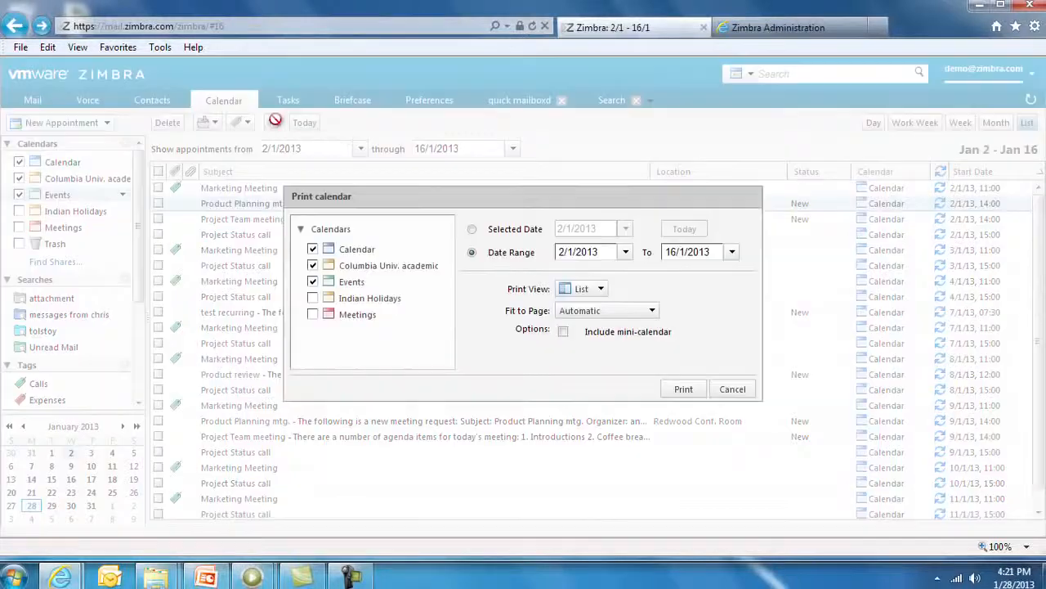
pyautogui.click(598, 290)
pyautogui.click(646, 312)
pyautogui.click(653, 312)
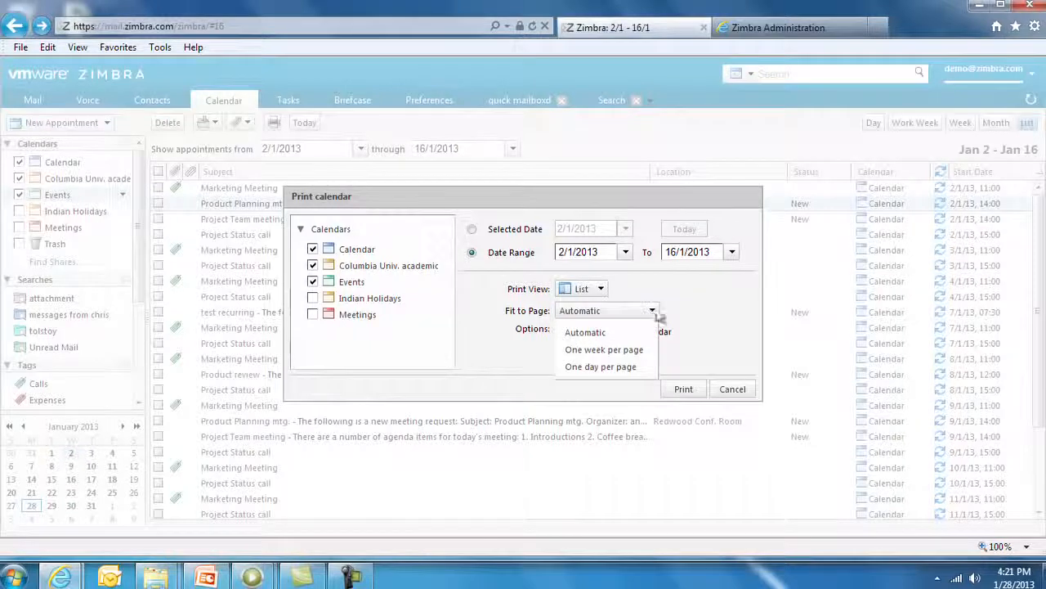
pyautogui.click(709, 313)
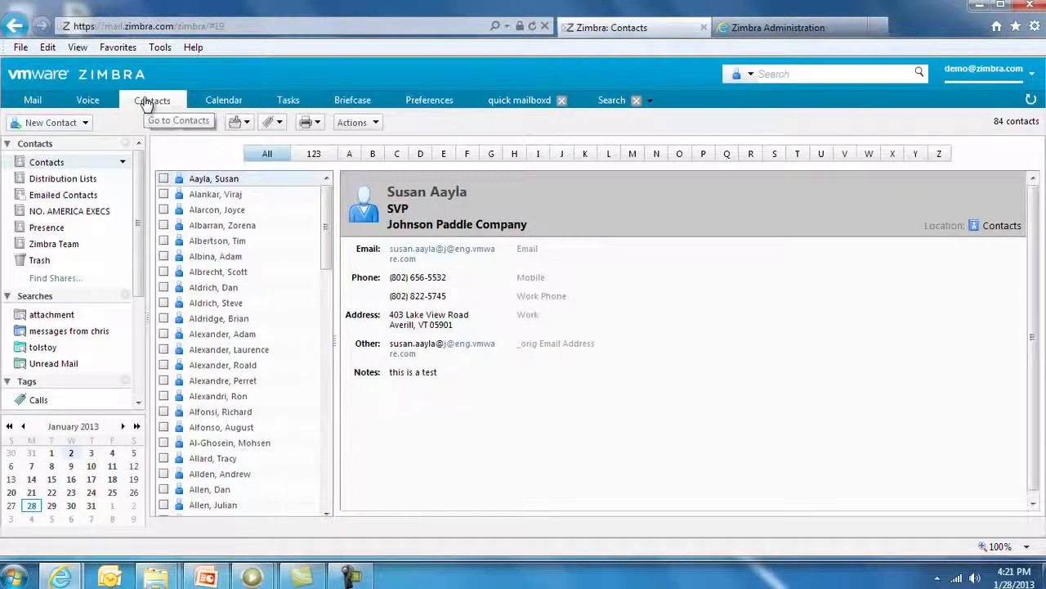
# - Filter the contacts to the letter S and preview the matching contact's card
pyautogui.click(774, 154)
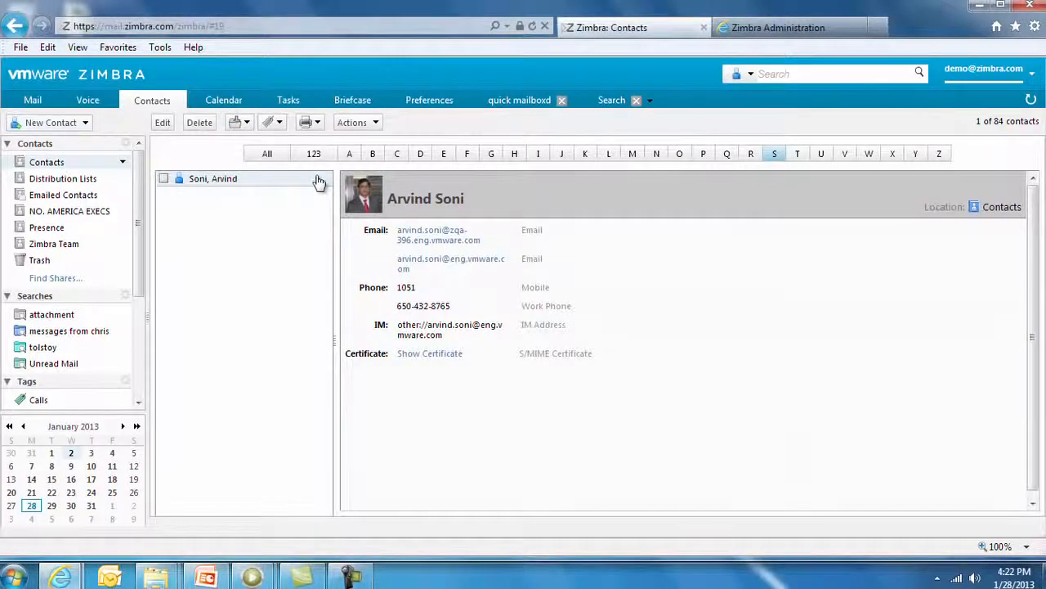
pyautogui.moveTo(312, 187)
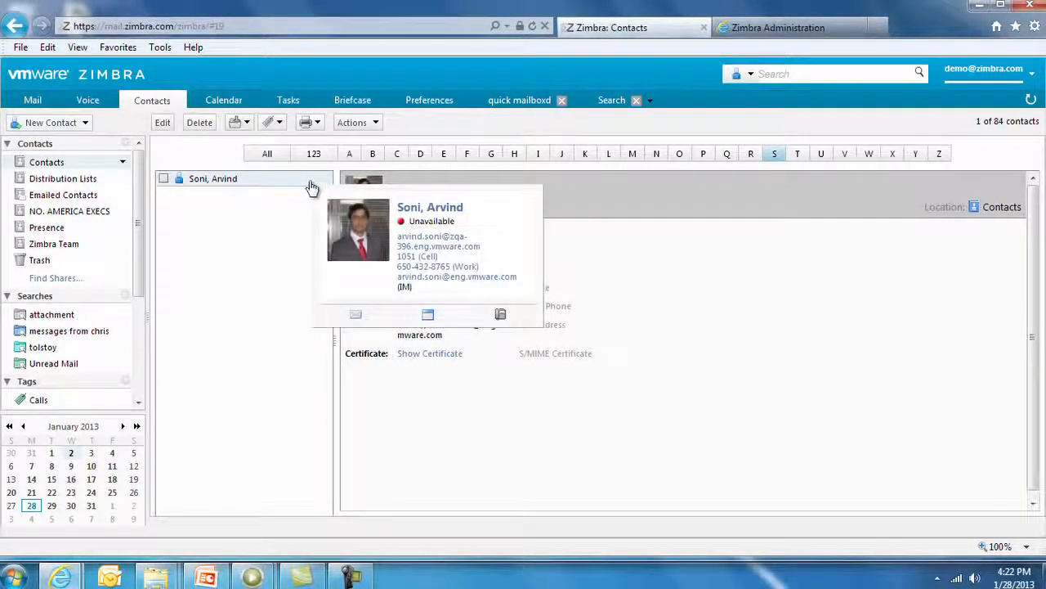
# - View the distribution lists, return to the main contact list and check the actions available for a contact, including forwarding
pyautogui.click(53, 179)
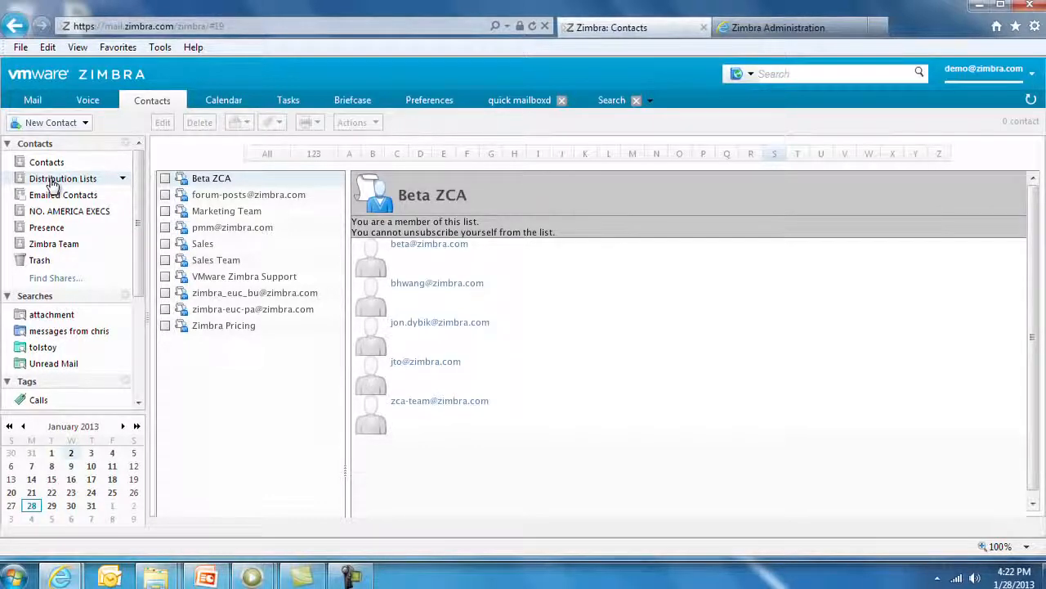
pyautogui.click(46, 162)
pyautogui.rightClick(212, 259)
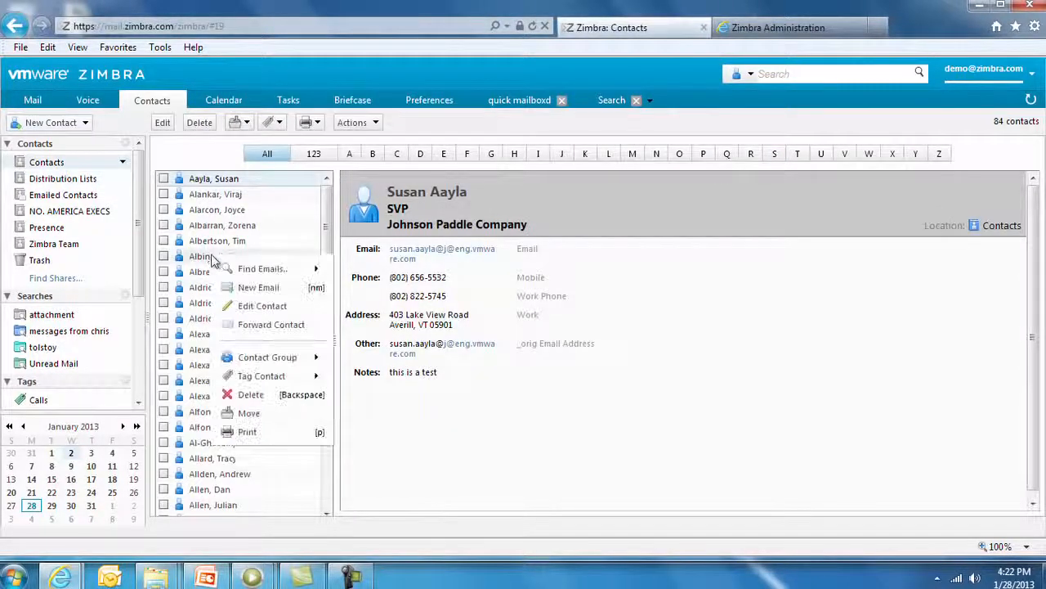
pyautogui.click(245, 324)
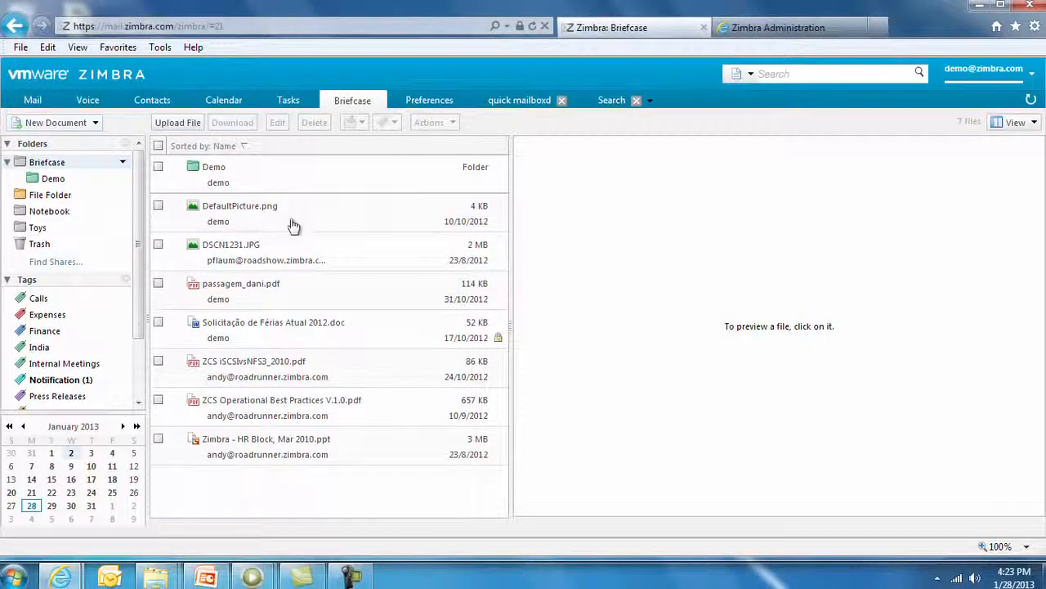
# - Preview DSCN1231.JPG in the Briefcase and examine the actions available for it, such as checking out the file
pyautogui.click(327, 263)
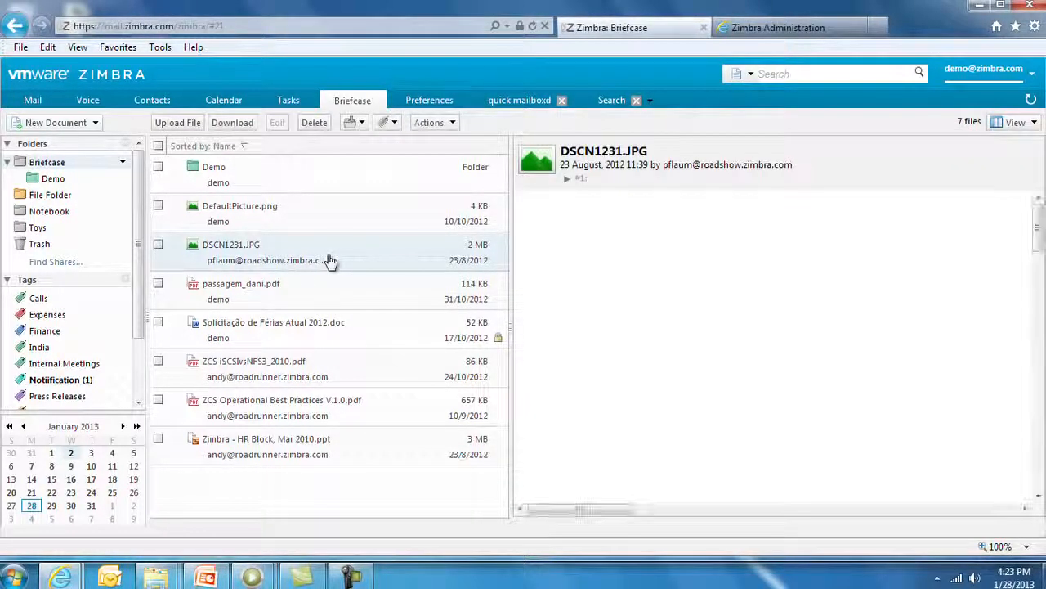
pyautogui.rightClick(329, 260)
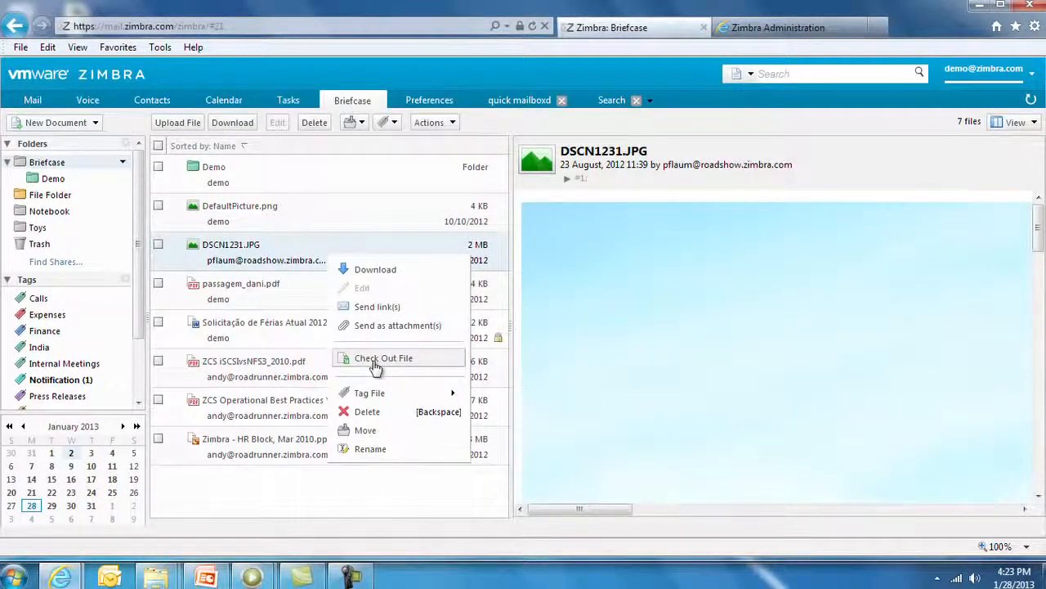
pyautogui.click(76, 164)
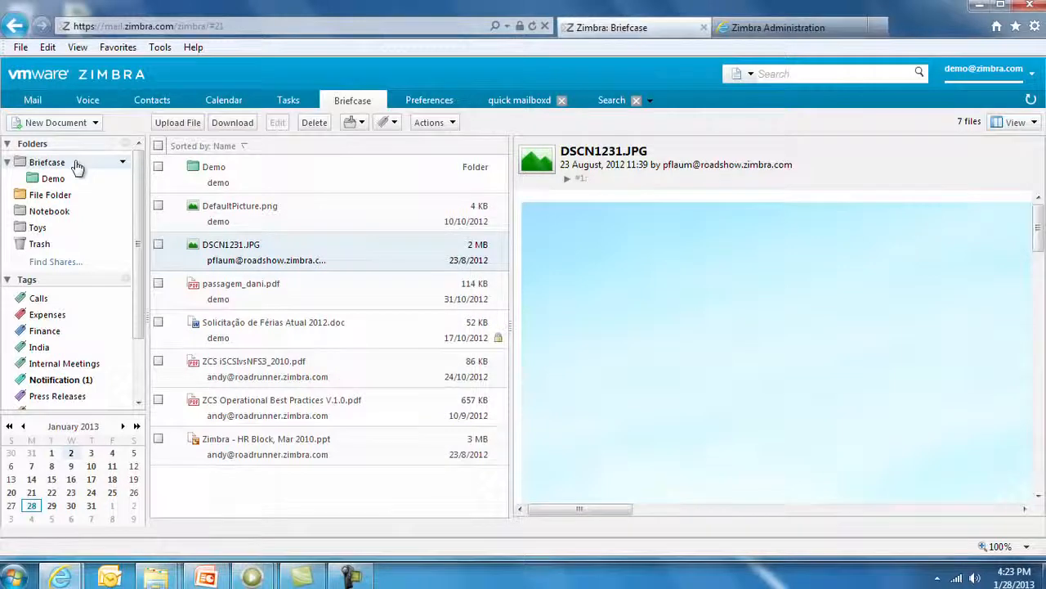
# - Open the sharing settings of the Briefcase folder
pyautogui.rightClick(75, 162)
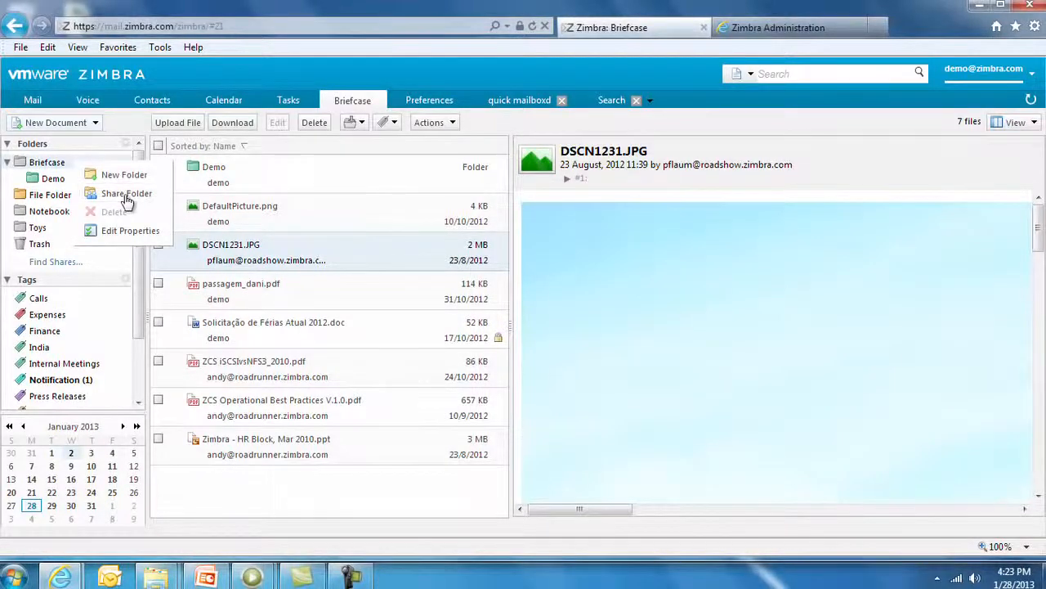
pyautogui.click(125, 194)
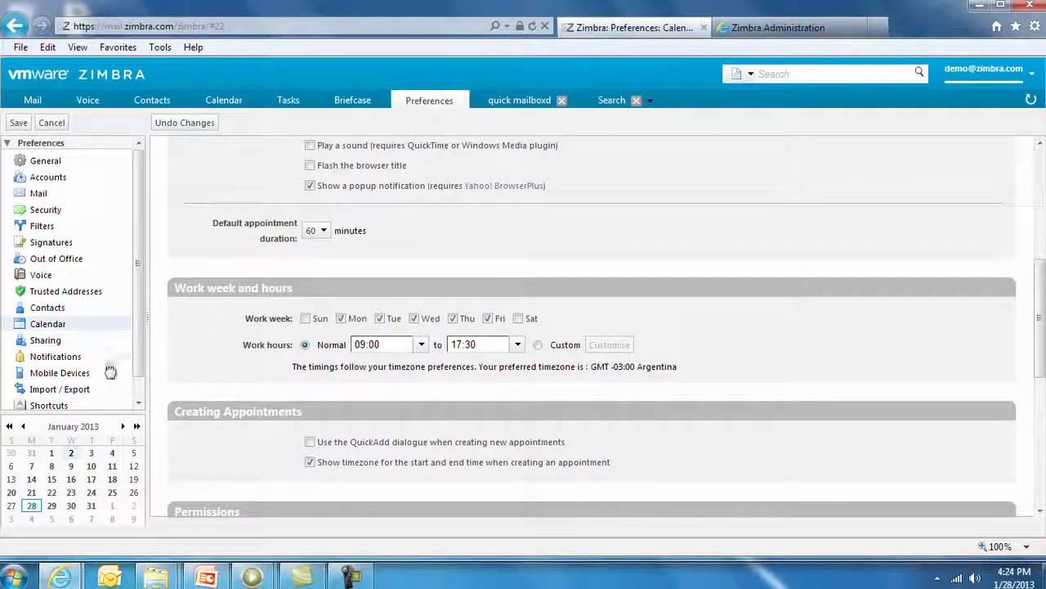
# - Open the Import / Export preferences, browse for a file to import and cancel the file selection
pyautogui.click(66, 390)
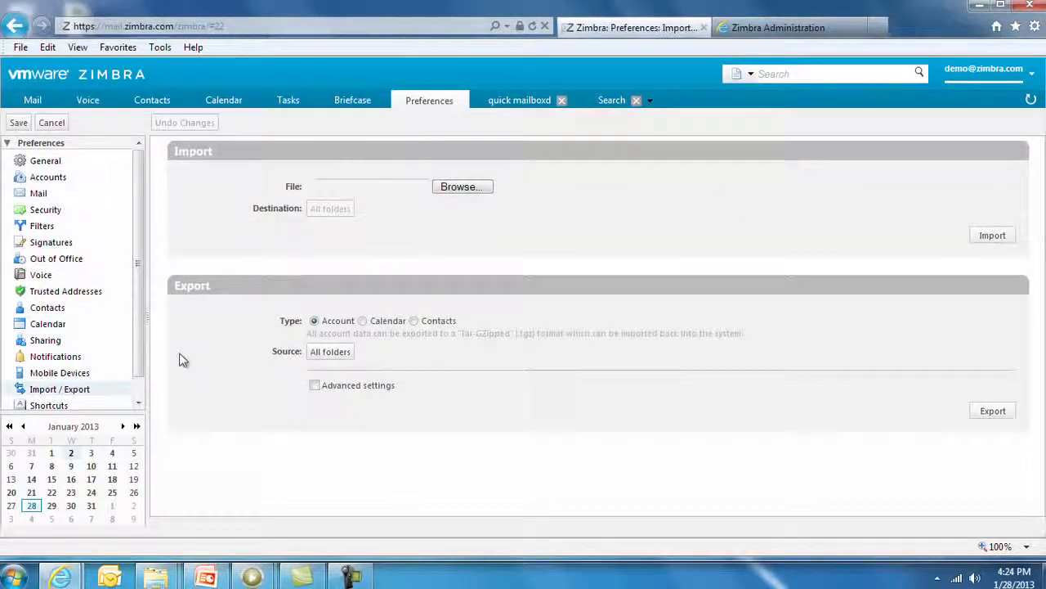
pyautogui.click(463, 186)
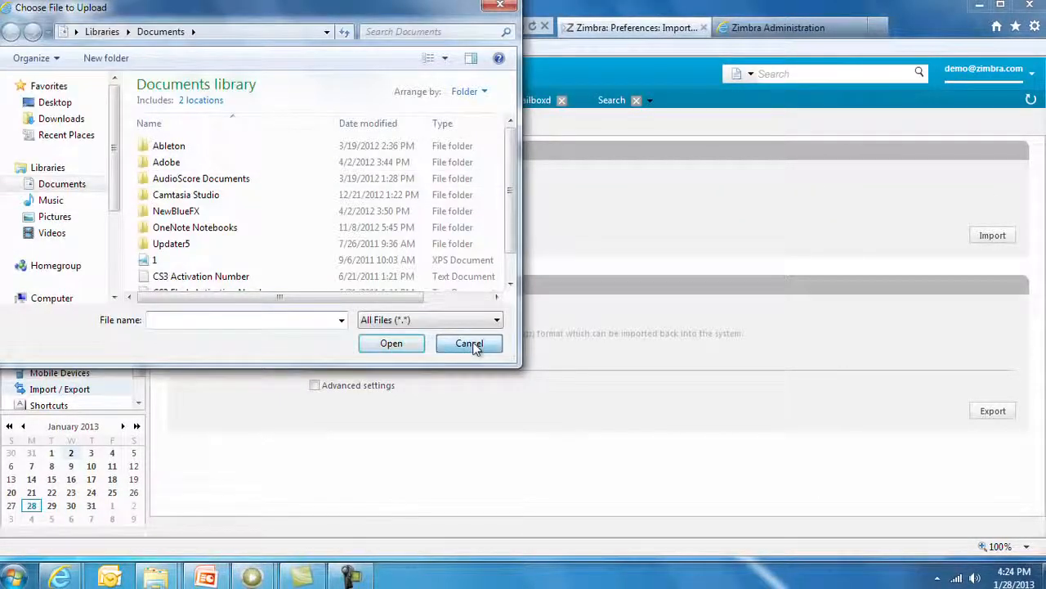
pyautogui.click(469, 343)
# - Review the Zimlets preferences and the work week and hours settings in the Calendar preferences
pyautogui.scroll(-1, 66, 291)
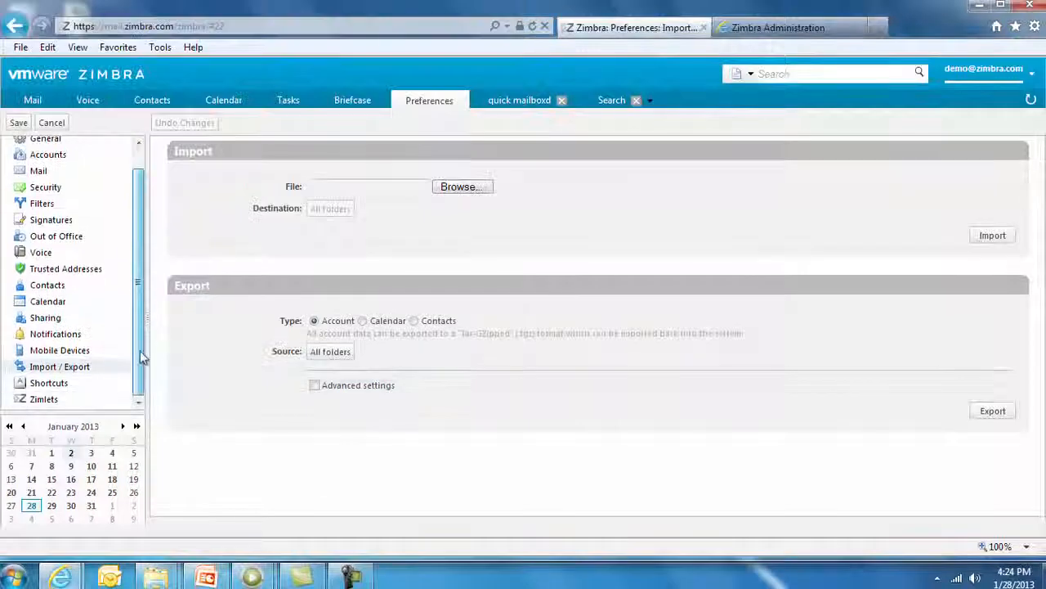
pyautogui.click(44, 401)
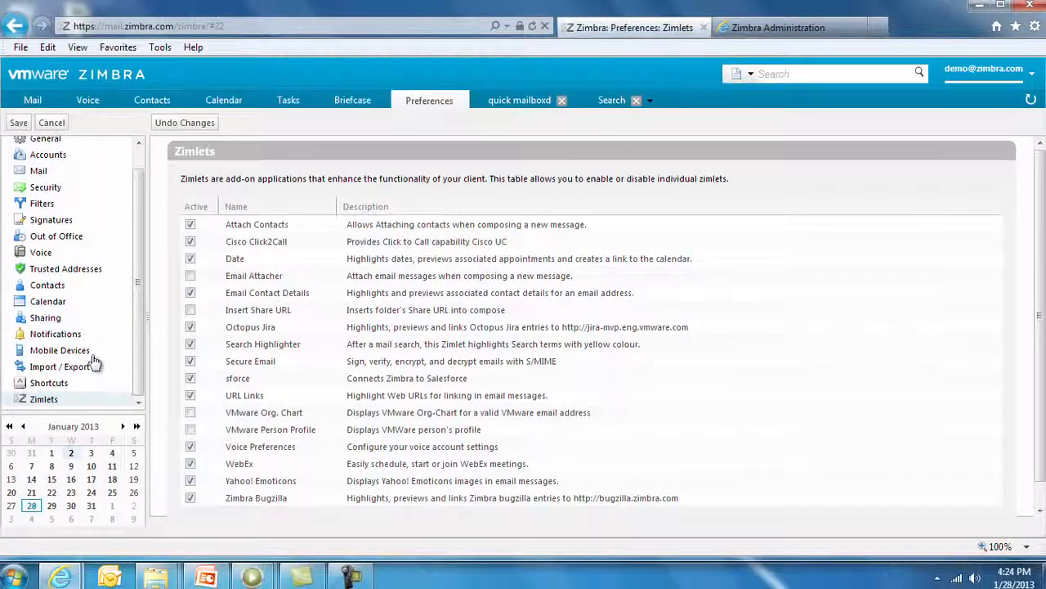
pyautogui.click(47, 304)
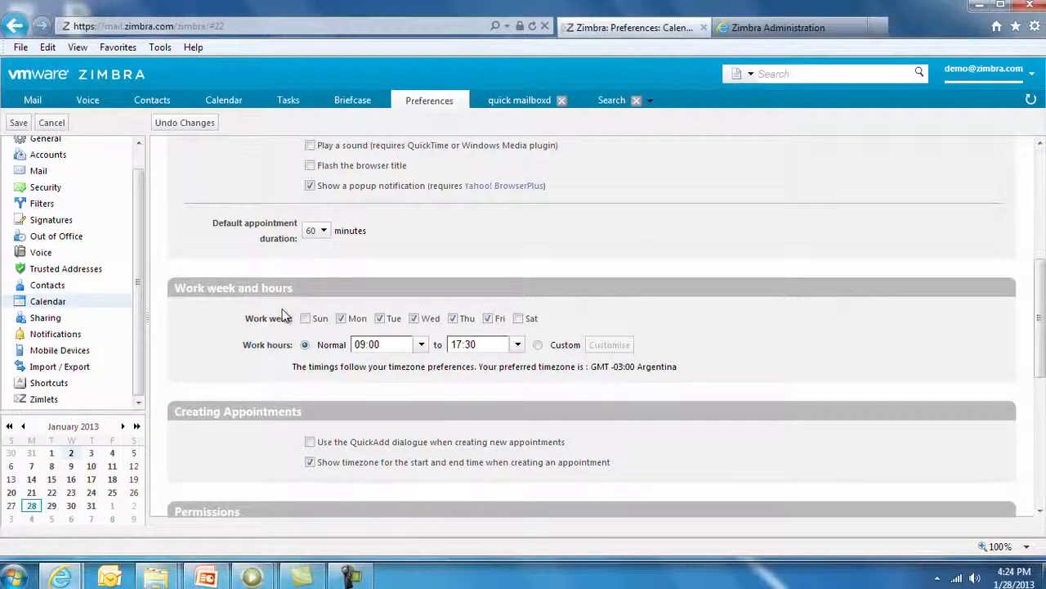
# - Open the Mobile Devices preferences and select the iPad to see its available sync actions
pyautogui.scroll(2, 106, 355)
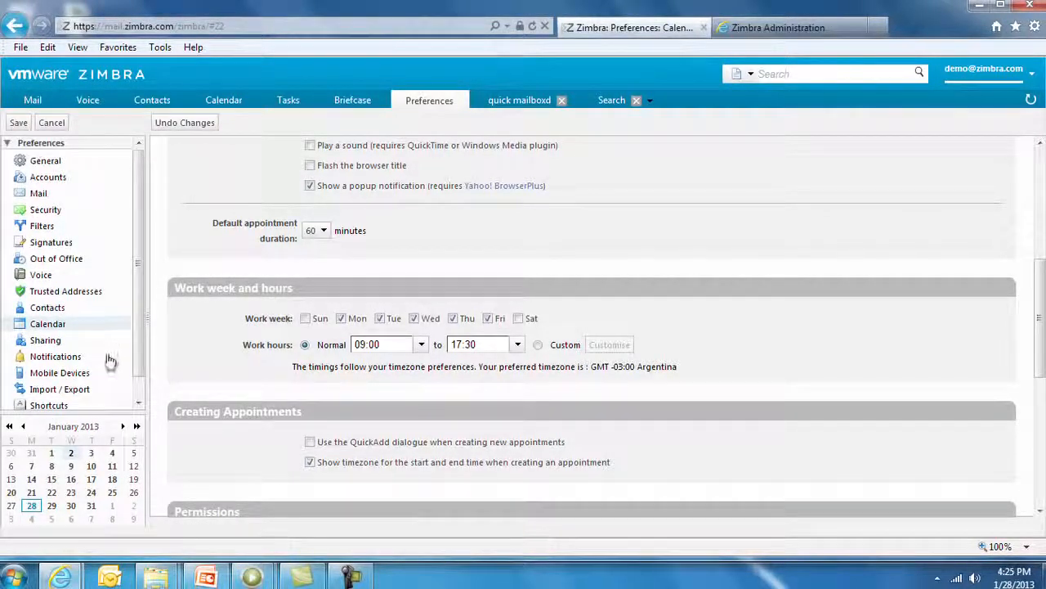
pyautogui.click(72, 375)
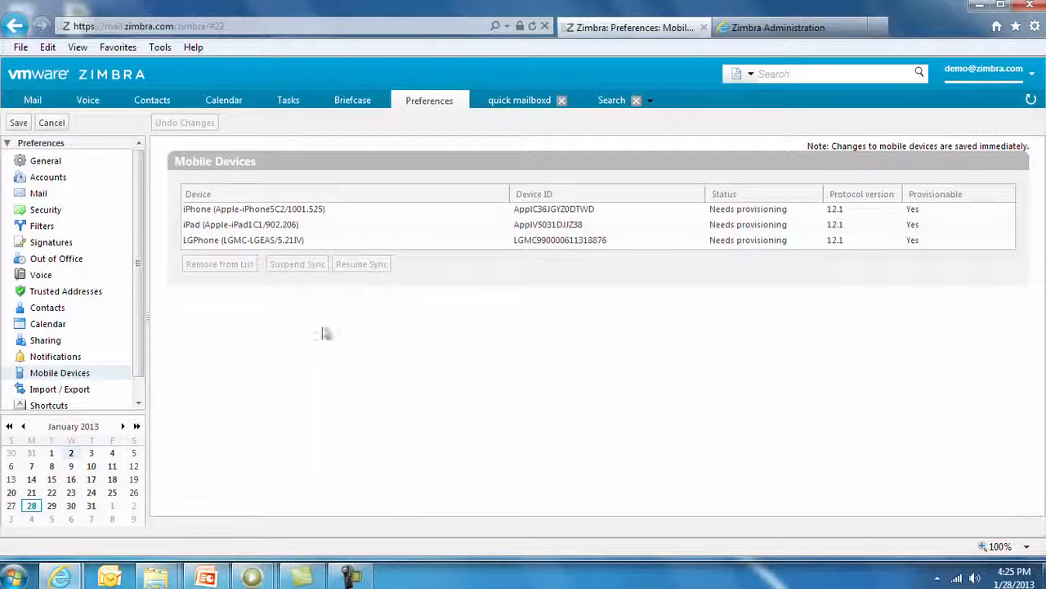
pyautogui.click(315, 224)
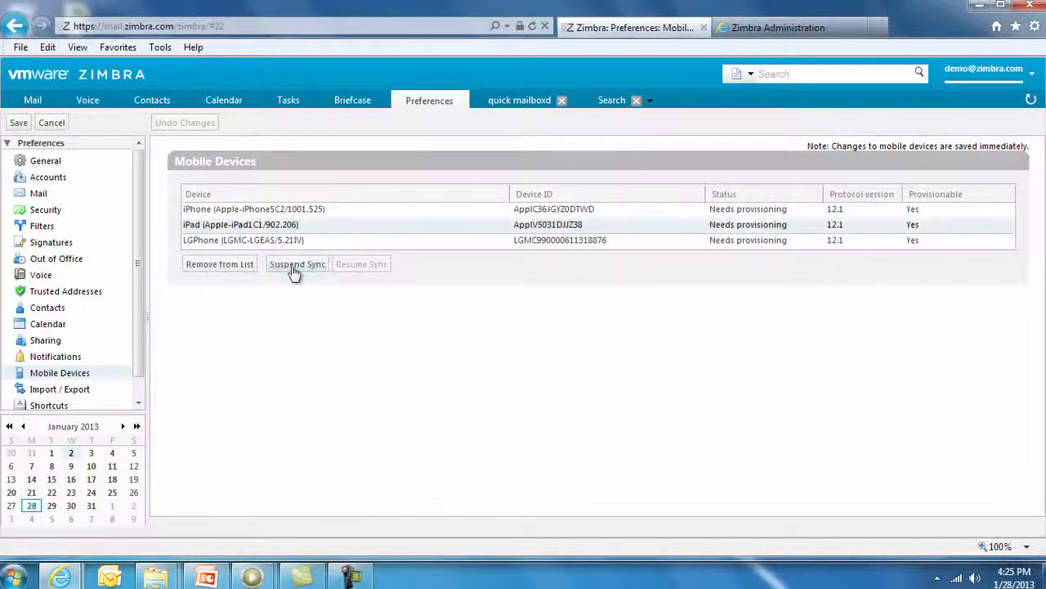